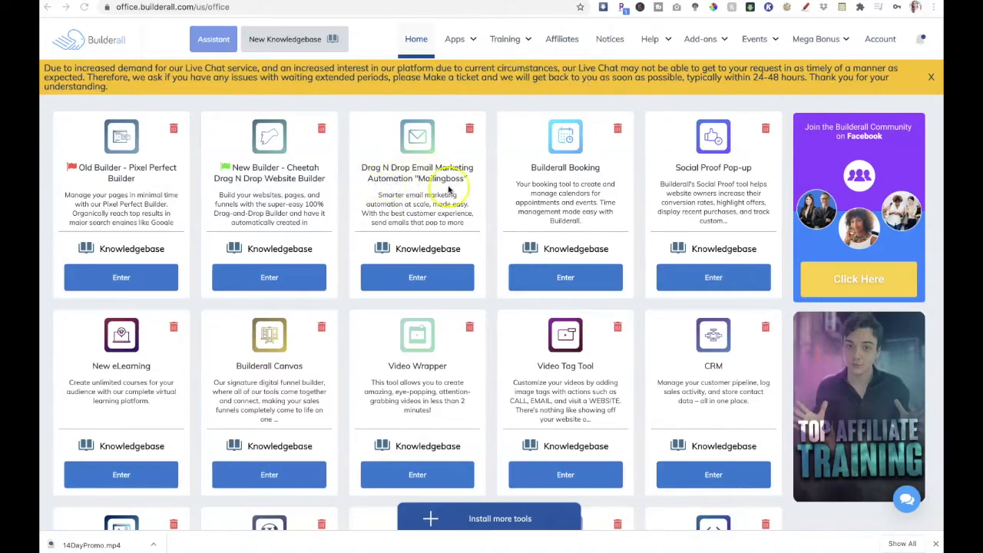
# Step: Open the Drag N Drop Email Marketing Automation "Mailingboss" tool
pyautogui.click(561, 53)
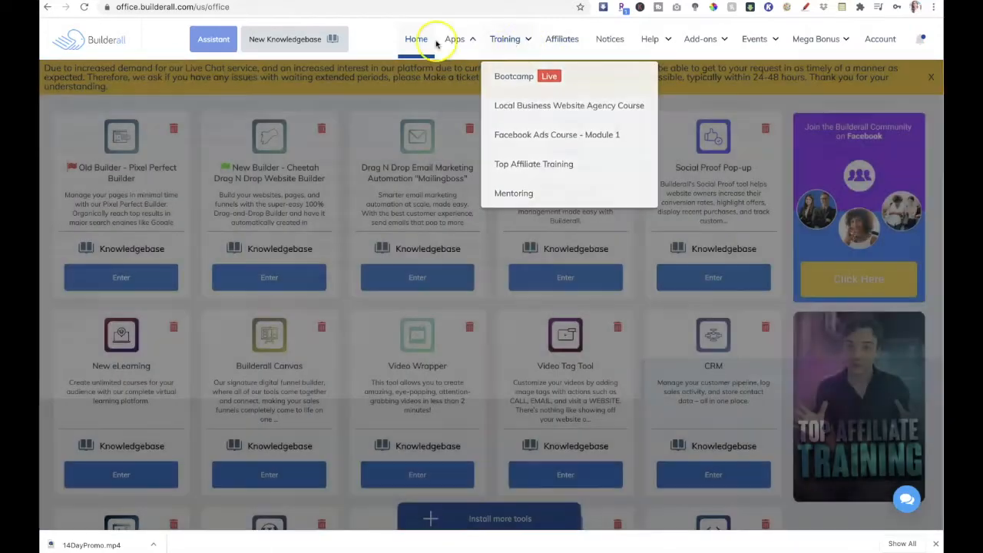
pyautogui.moveTo(453, 40)
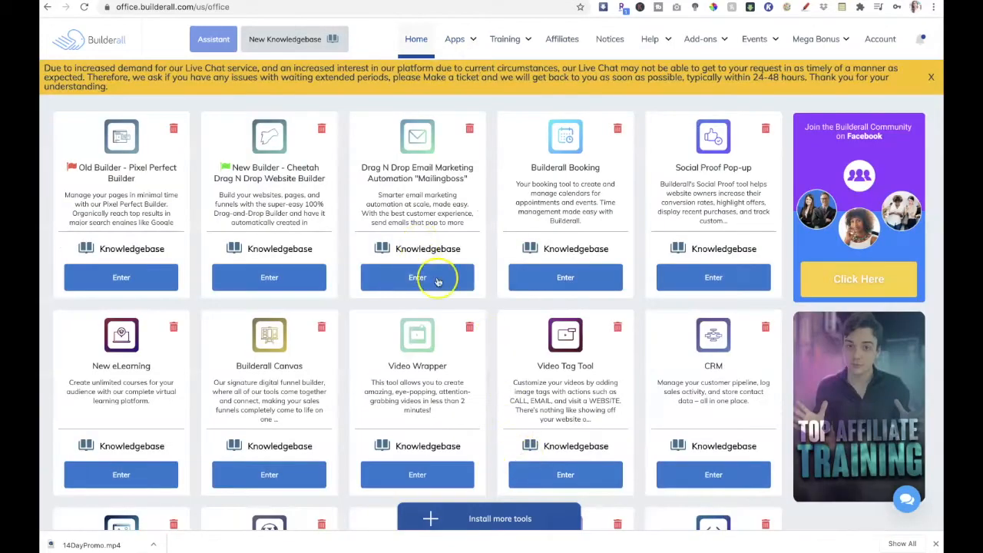
pyautogui.click(419, 280)
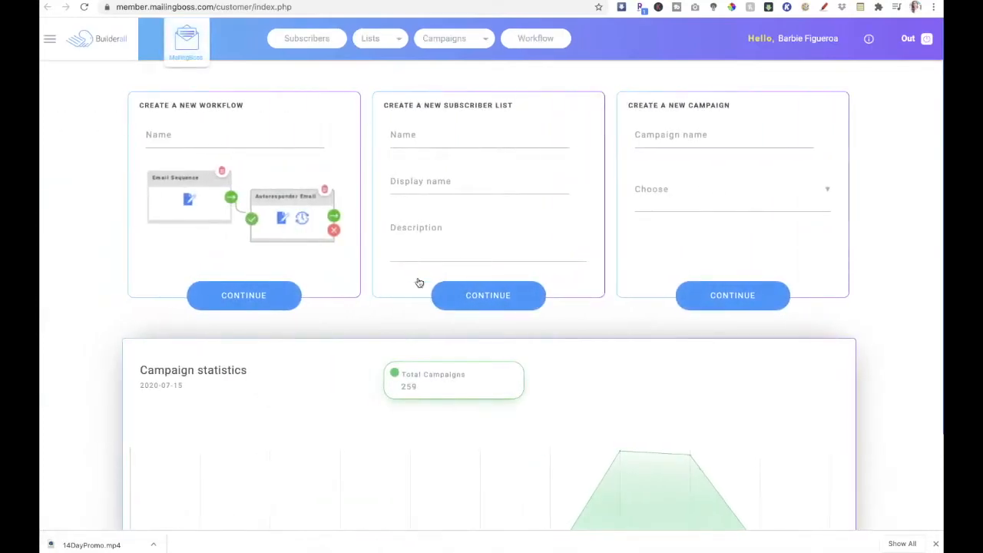
# Step: Start a new subscriber list named "Attraction Marketing Website" with the owner's full name as display name and description "List for my Personal Branded Website"
pyautogui.click(447, 135)
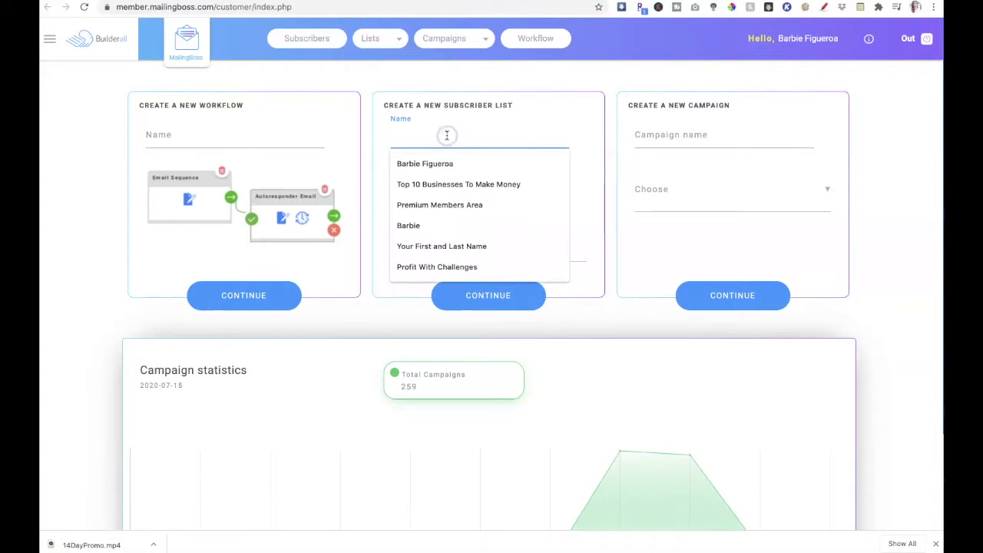
pyautogui.write('Attrac')
pyautogui.write('tion Marketing We')
pyautogui.write('sb')
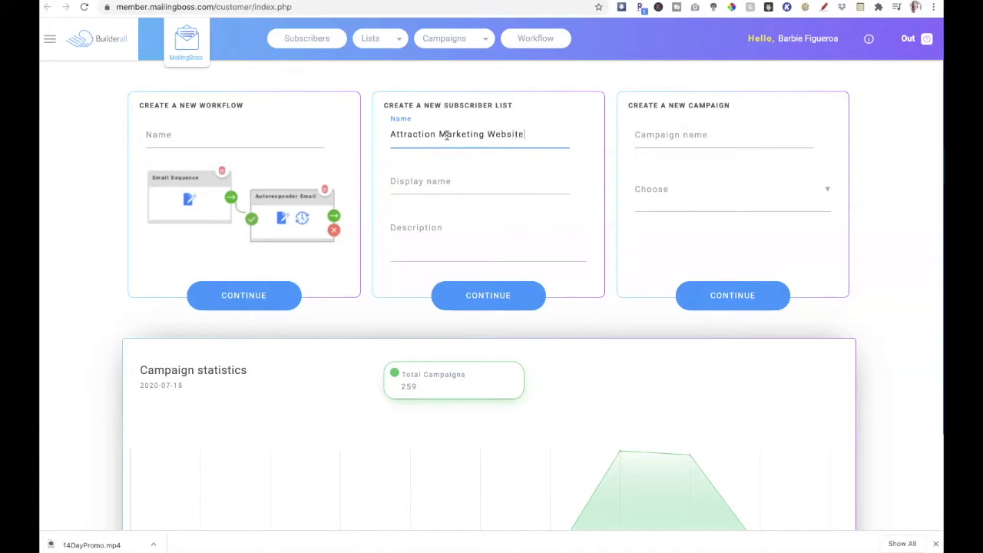
pyautogui.click(439, 180)
pyautogui.write('Barbie Figueroa')
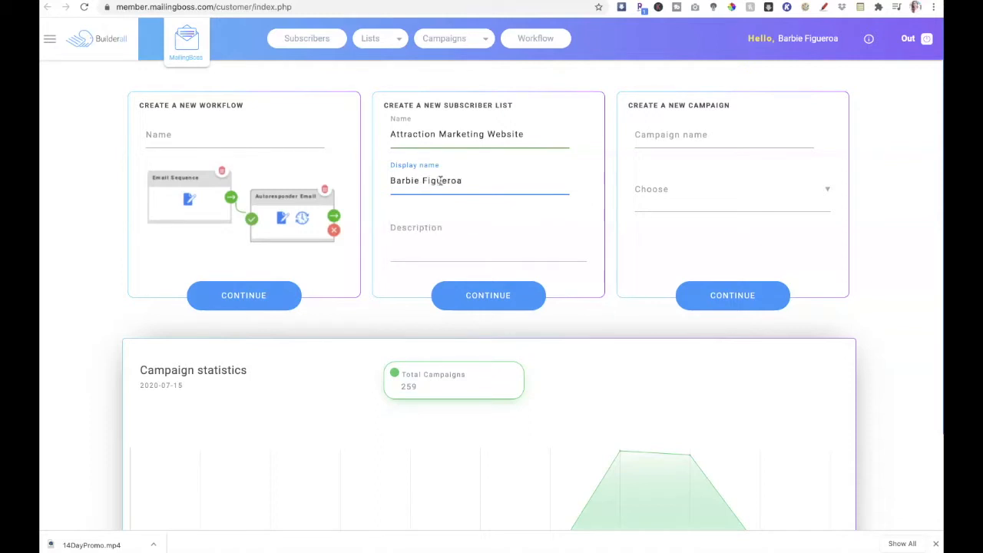
pyautogui.click(422, 236)
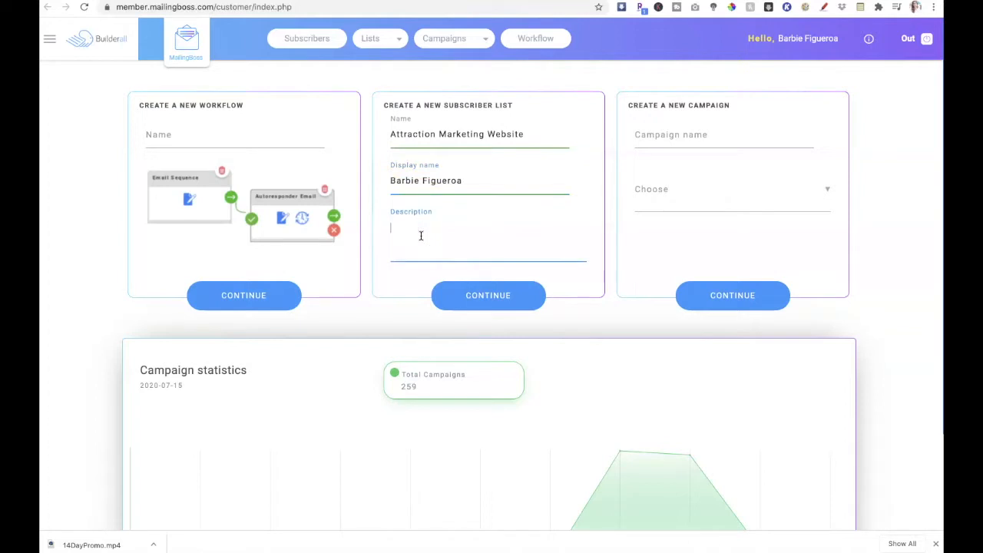
pyautogui.write('List for my Personal Branded Website')
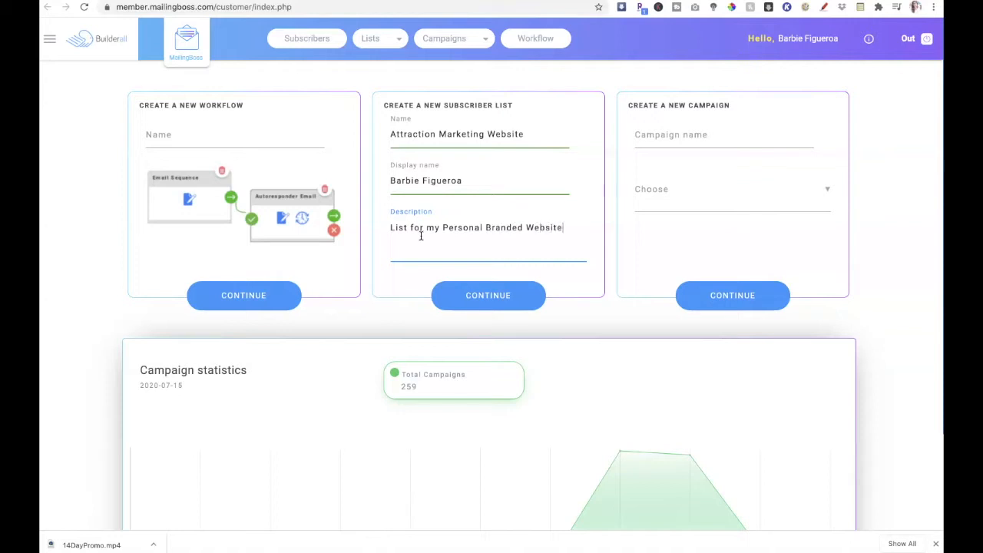
pyautogui.click(486, 301)
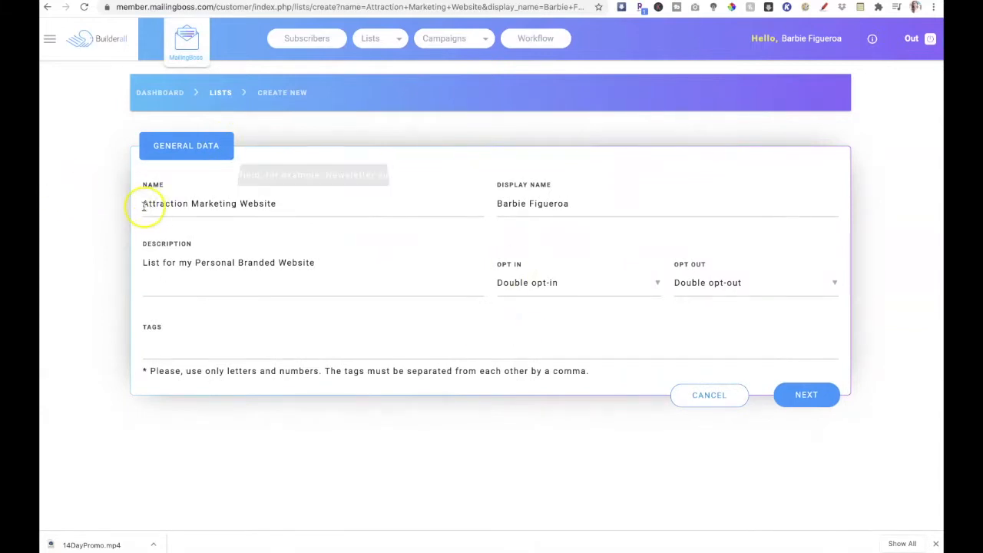
# Step: Extend the list name to "Attraction Marketing Website List", set opt out to Single opt-out, and continue to the custom fields
pyautogui.click(288, 205)
pyautogui.write('List')
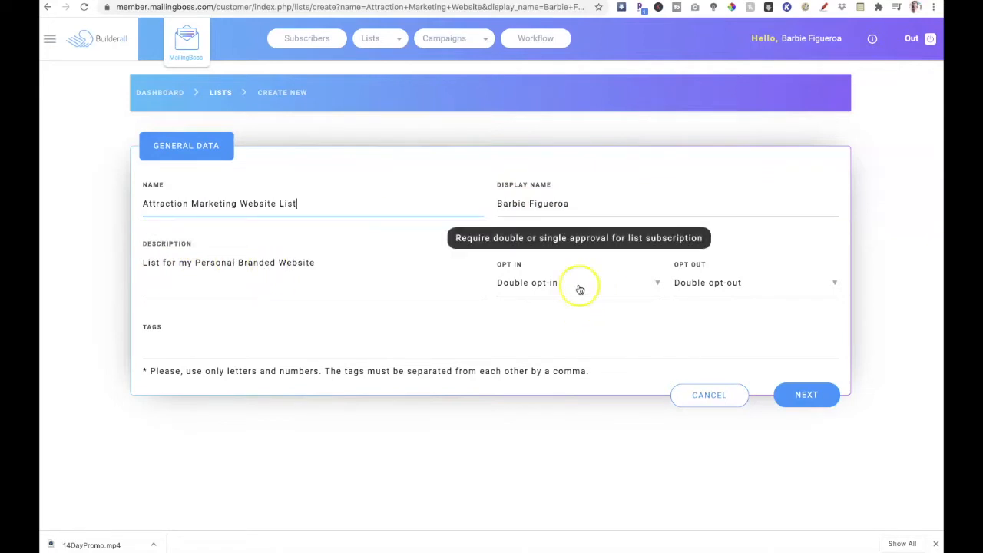
pyautogui.click(726, 282)
pyautogui.click(726, 314)
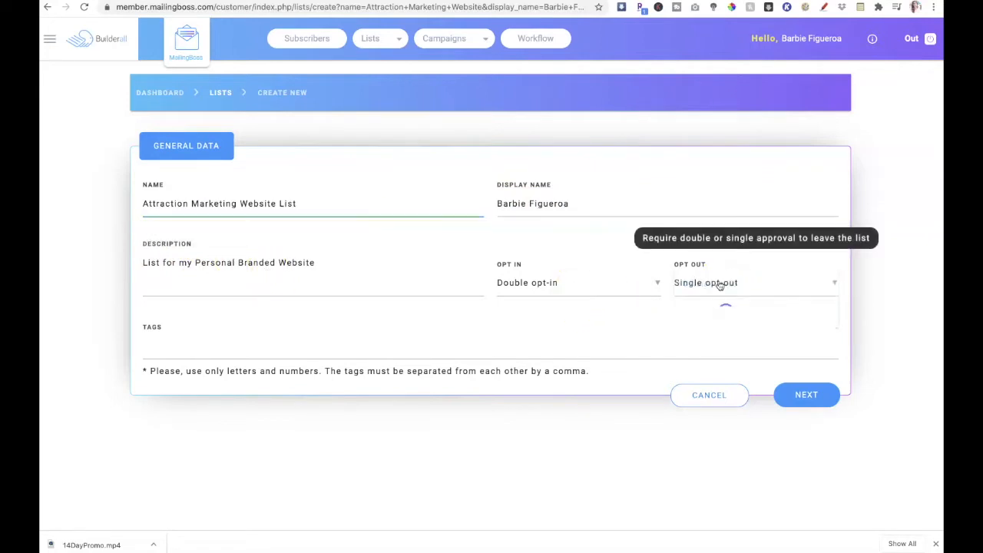
pyautogui.click(804, 398)
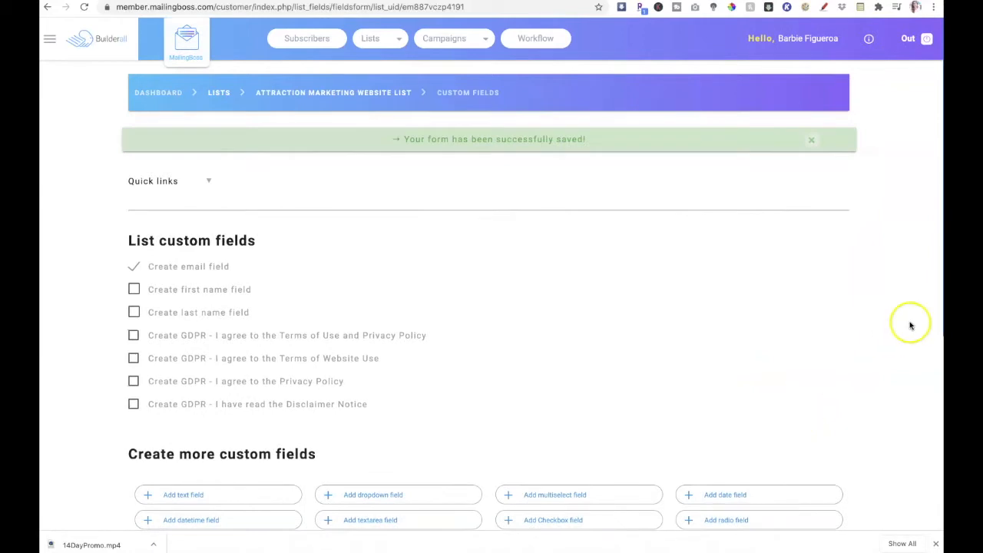
# Step: Add the first name field to the list's custom fields and save the form
pyautogui.click(134, 289)
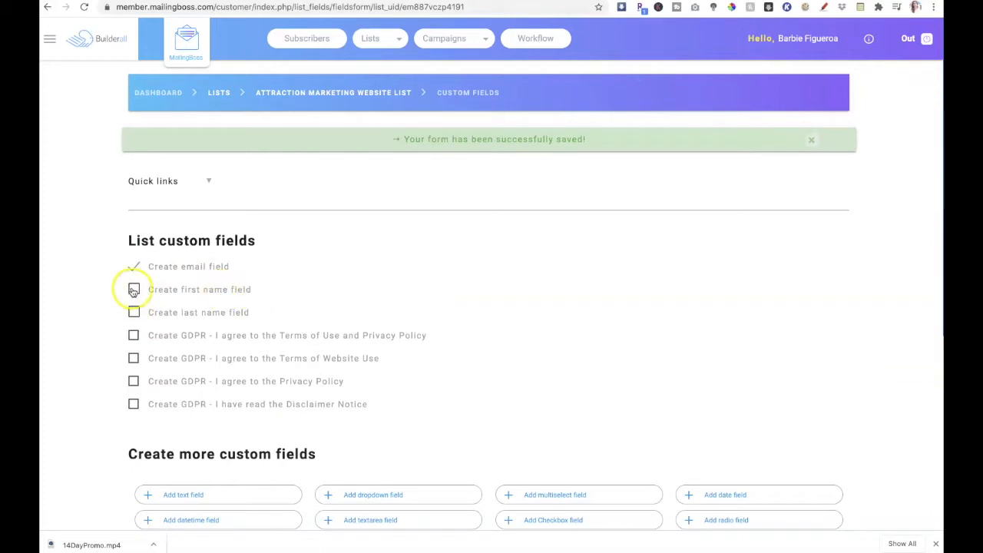
pyautogui.scroll(-5, 531, 328)
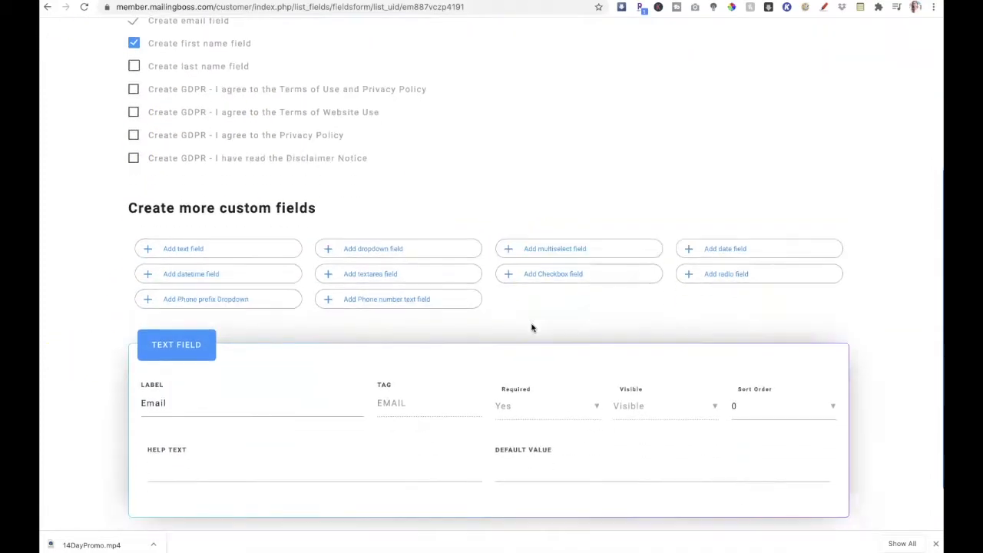
pyautogui.click(800, 487)
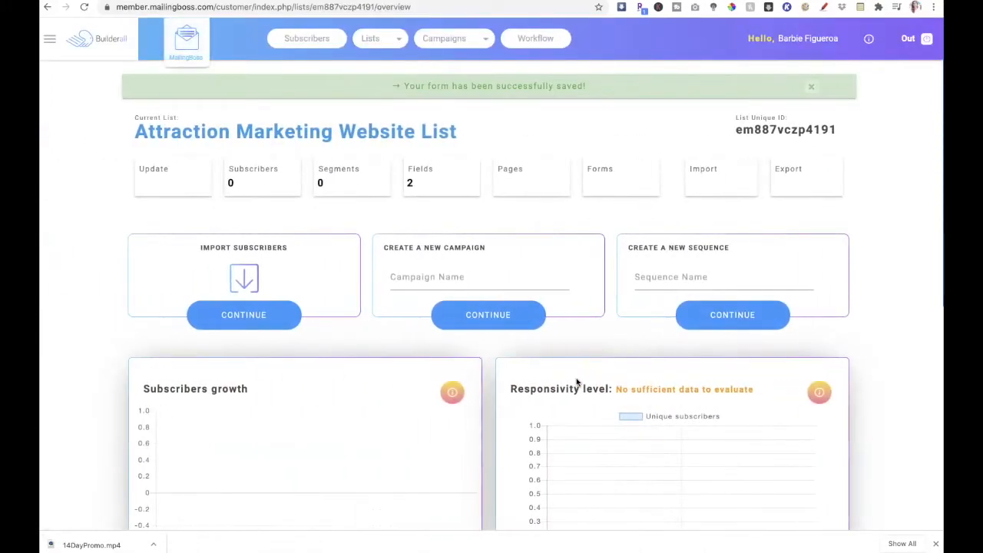
# Step: In the list's fields, set the Email field's sort order to 1 and save the changes
pyautogui.scroll(-1, 577, 382)
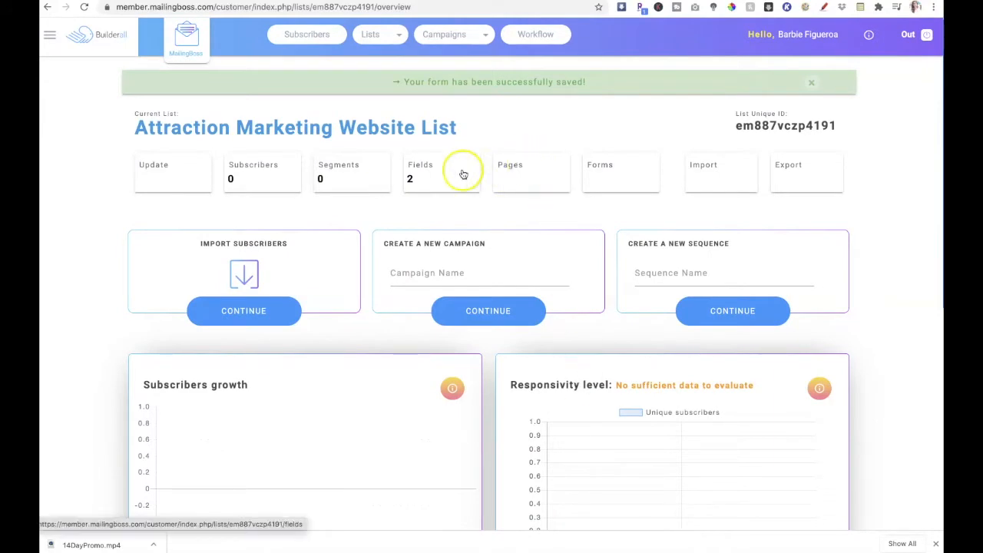
pyautogui.click(463, 170)
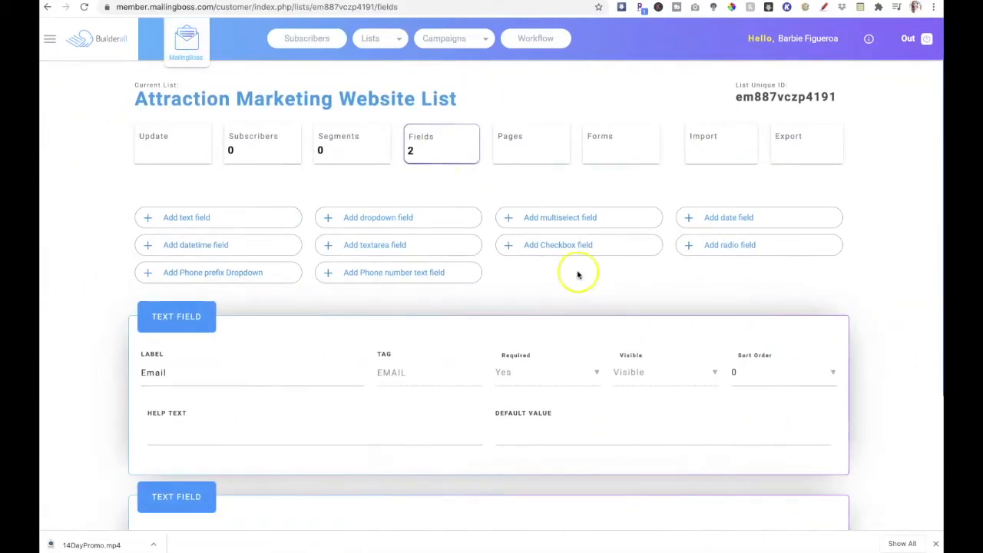
pyautogui.scroll(-3, 745, 371)
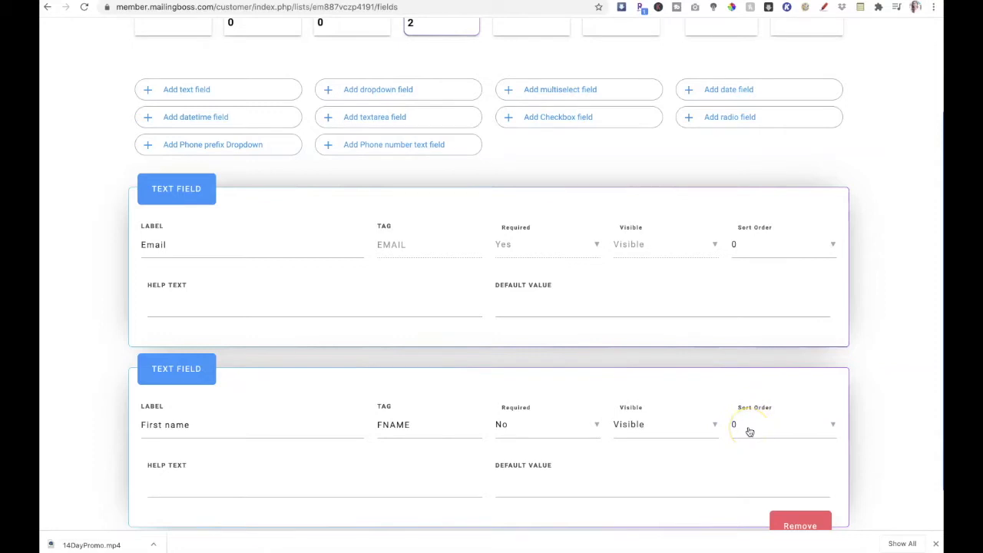
pyautogui.click(774, 246)
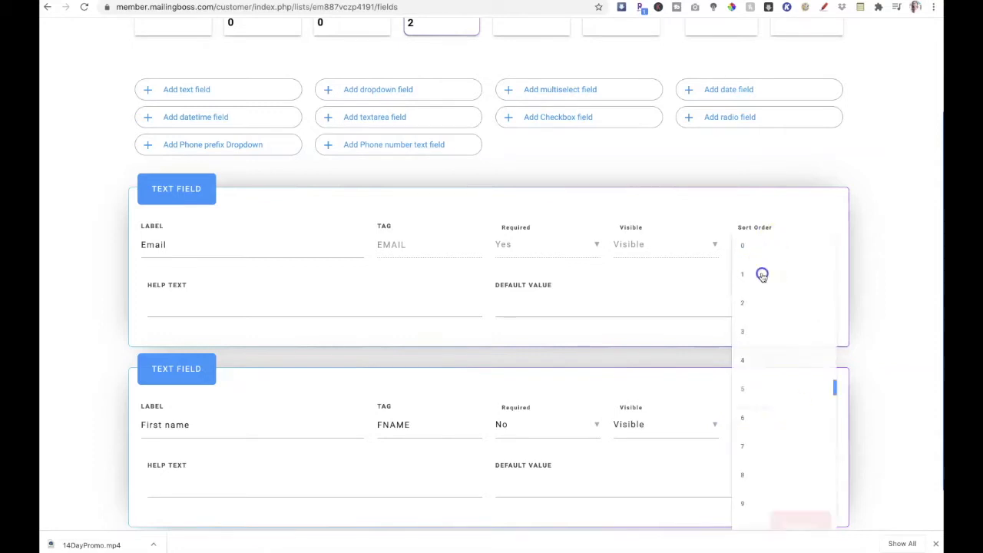
pyautogui.click(760, 274)
pyautogui.scroll(-1, 900, 351)
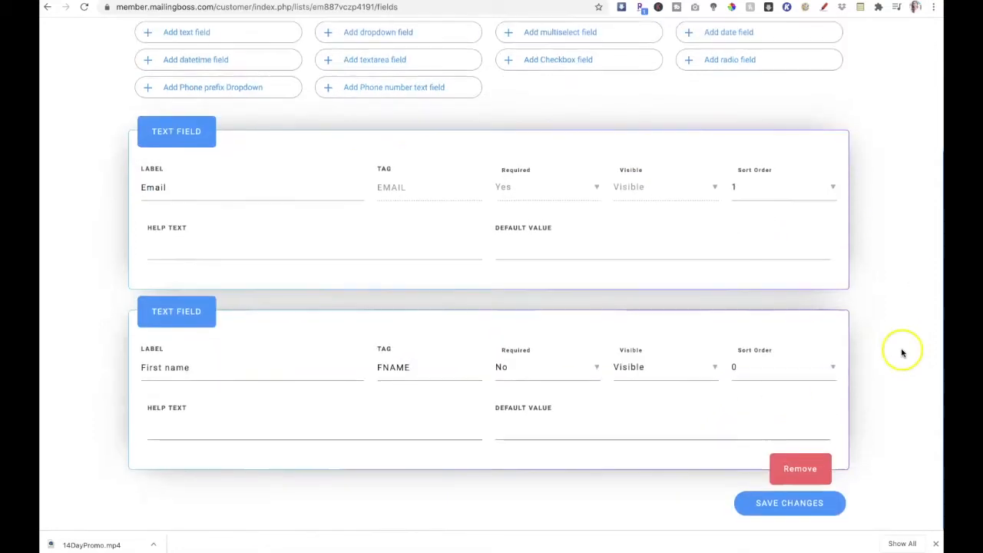
pyautogui.click(795, 502)
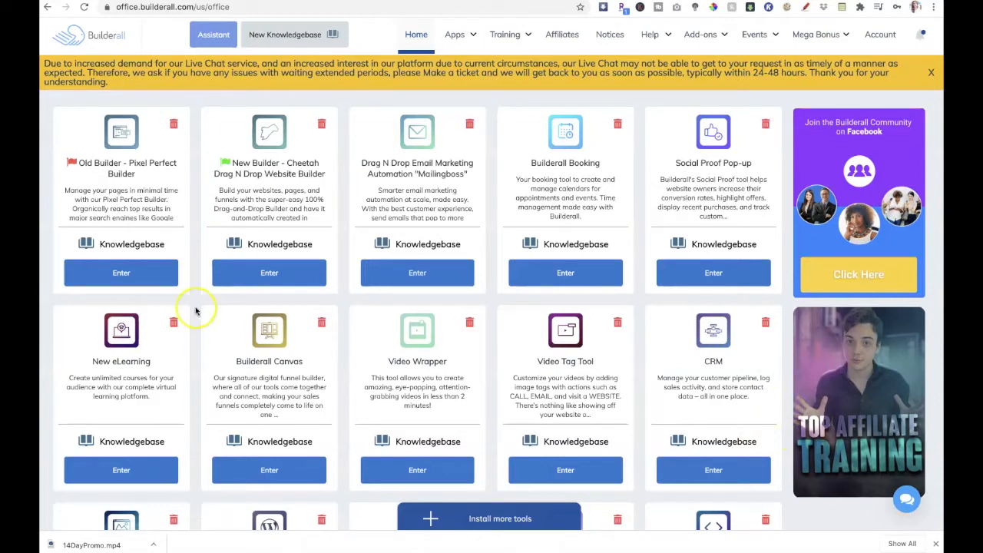
# Step: Switch to the Cheetah website builder, open the AMW site's Home page for editing, and skip the tour
pyautogui.click(286, 270)
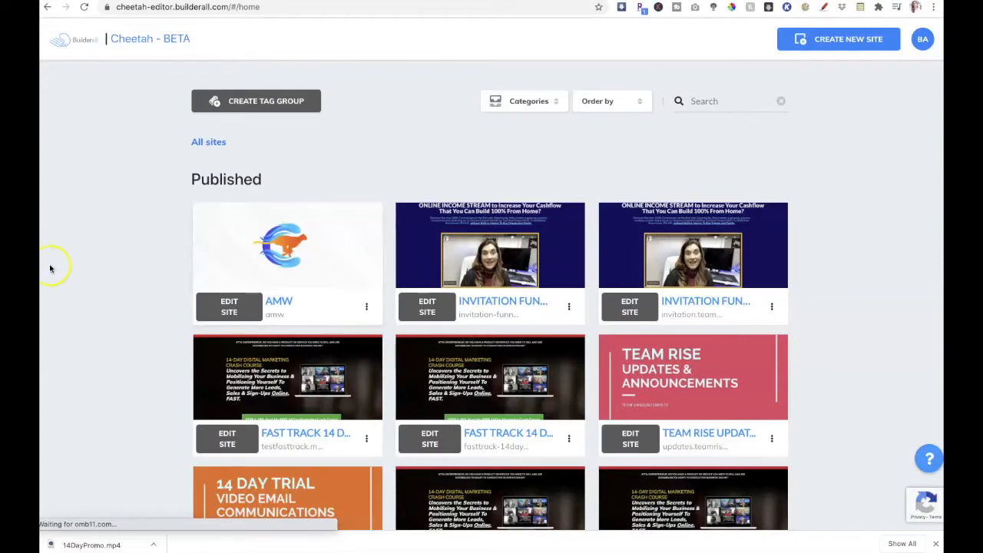
pyautogui.click(230, 306)
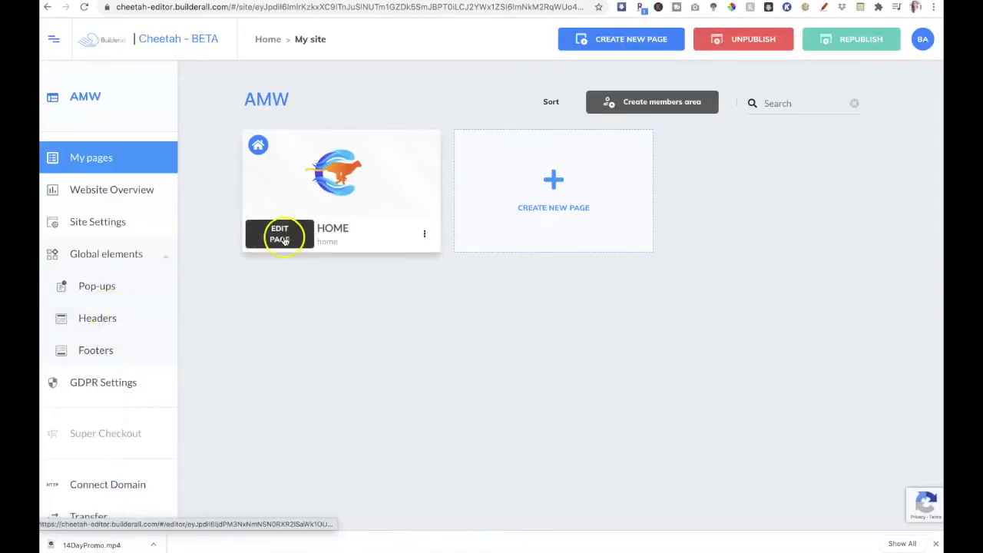
pyautogui.click(281, 237)
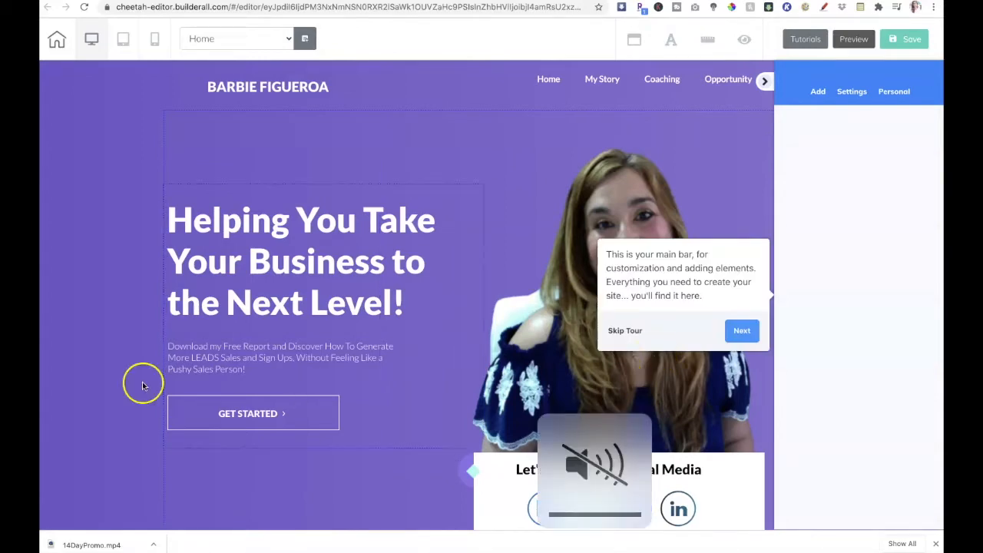
pyautogui.click(641, 336)
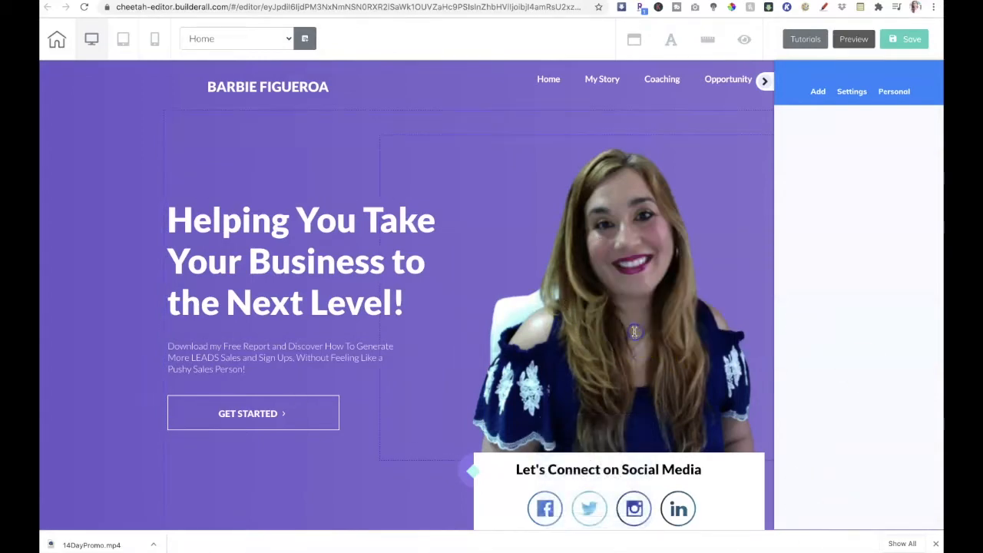
# Step: Change the "GET STARTED" button's headline to "DOWNLOAD MY FREE REPORT" and save the page
pyautogui.scroll(-1, 304, 403)
pyautogui.click(308, 396)
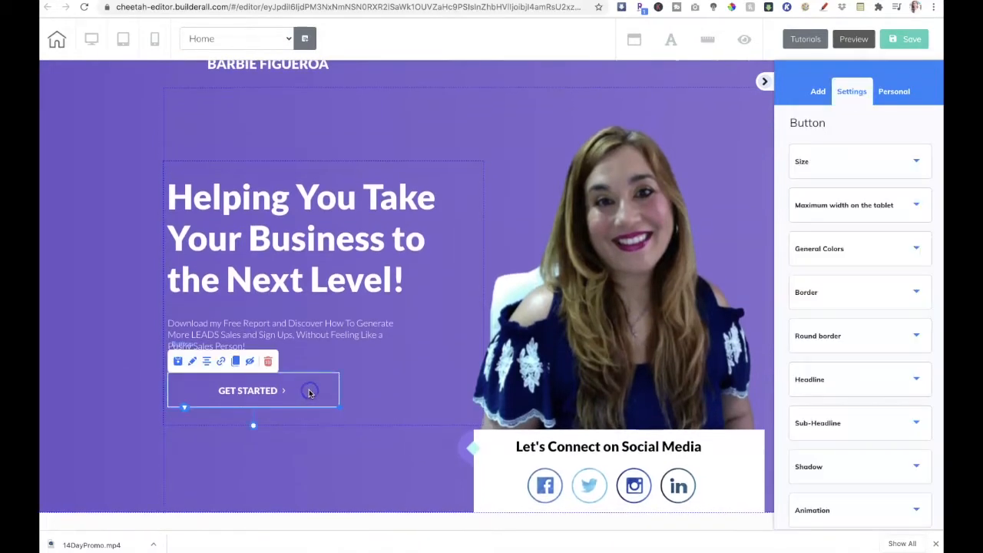
pyautogui.scroll(-1, 309, 394)
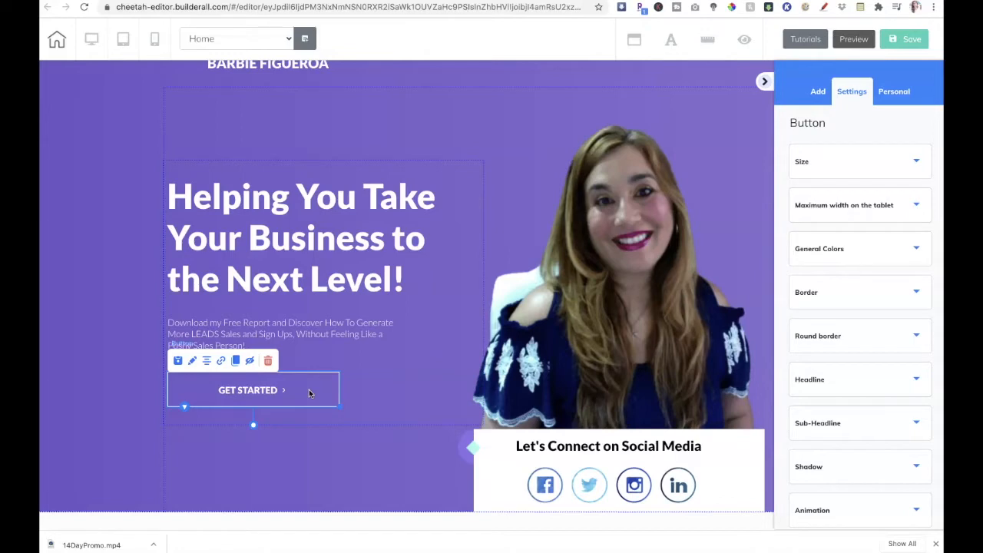
pyautogui.click(309, 394)
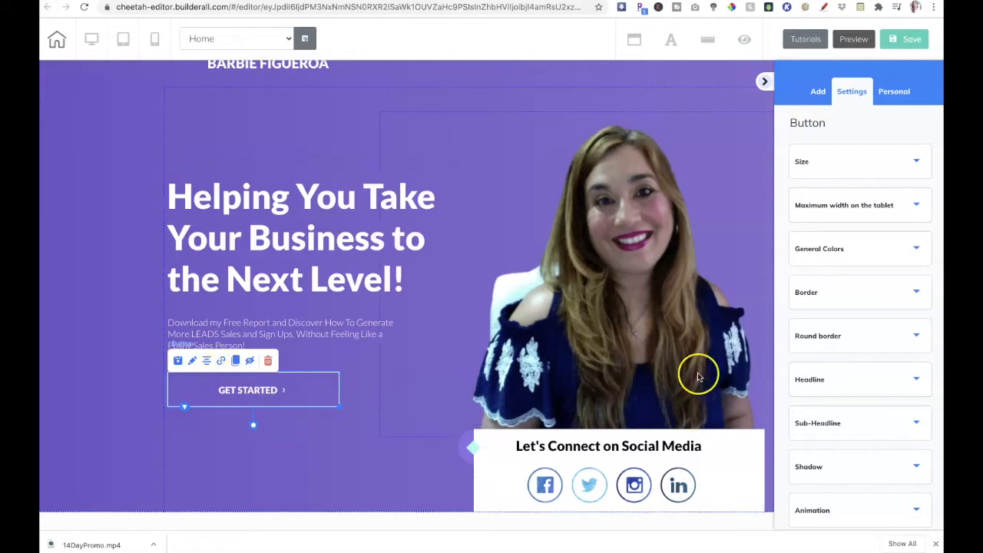
pyautogui.click(859, 392)
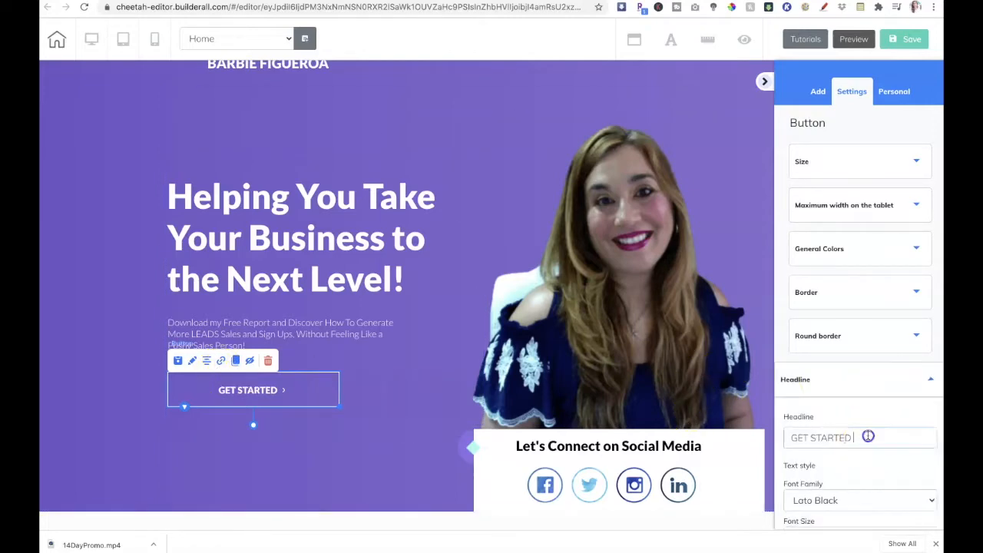
pyautogui.moveTo(869, 434); pyautogui.dragTo(795, 436)
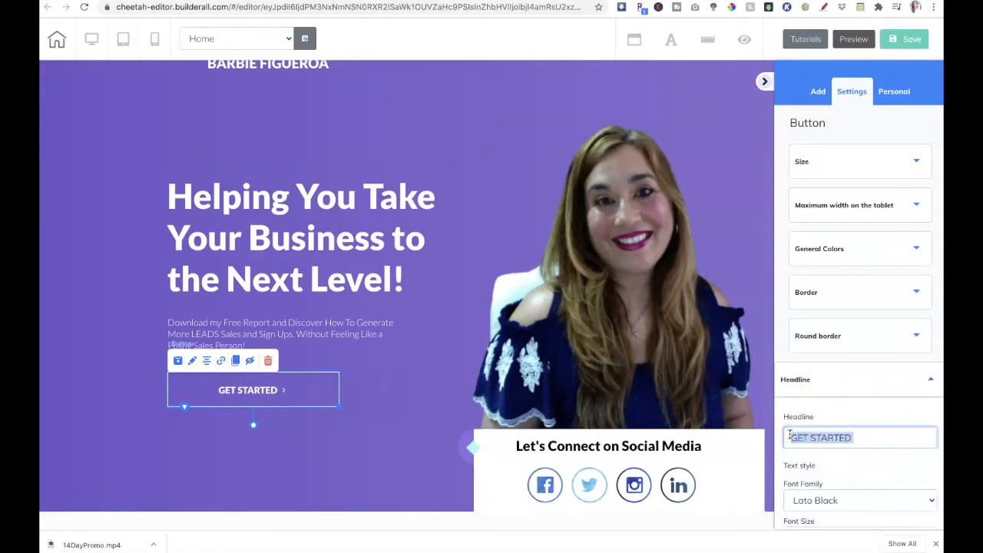
pyautogui.write('DOWNL')
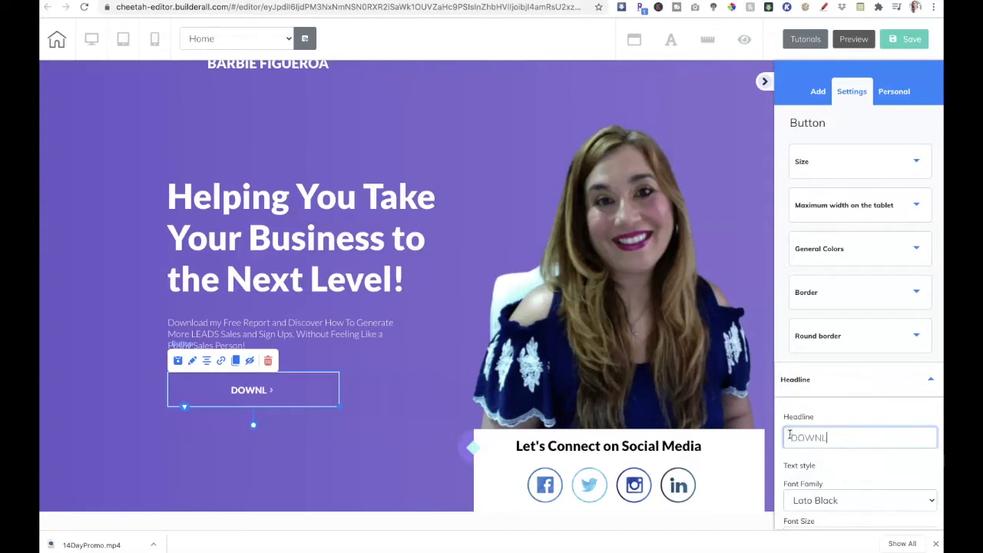
pyautogui.write('OAD MY FREE')
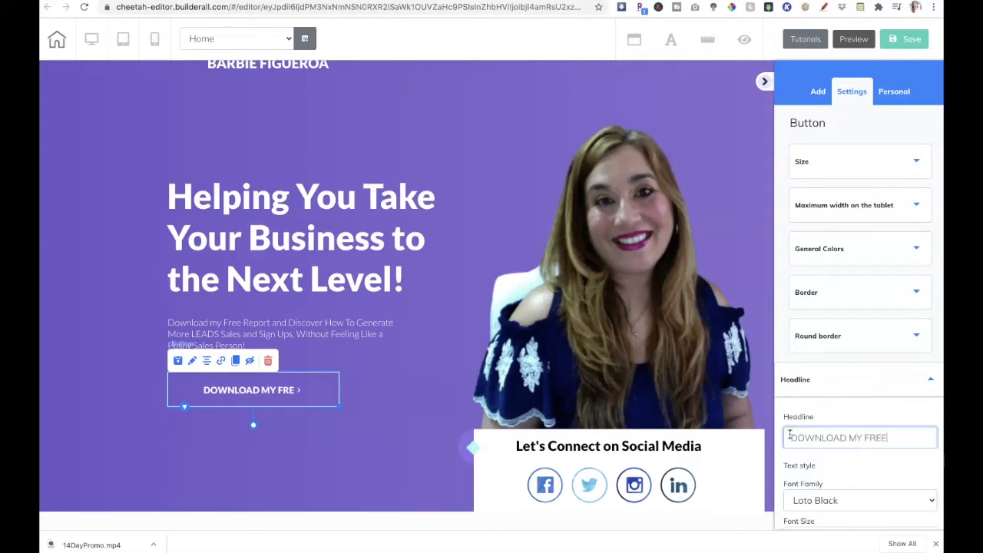
pyautogui.write(' REPORT')
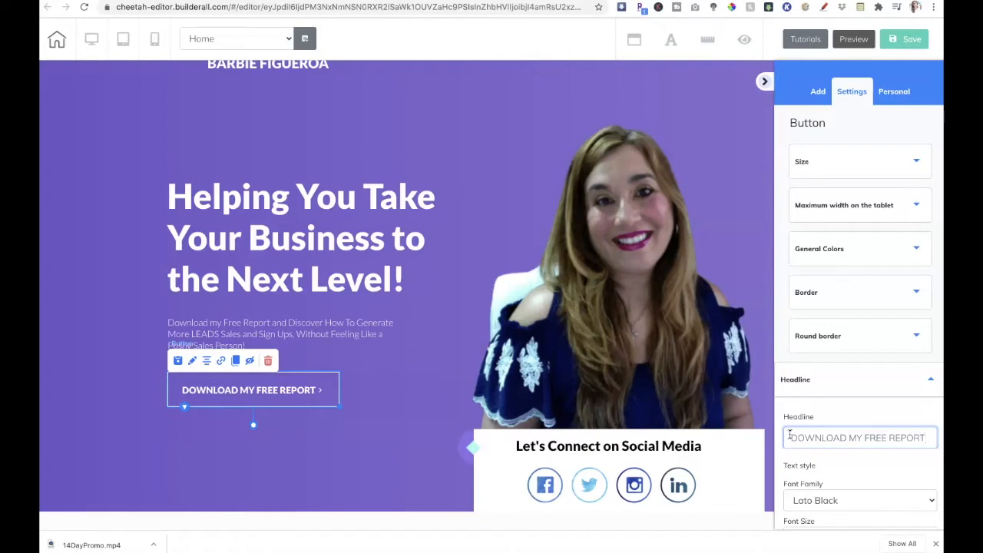
pyautogui.click(387, 440)
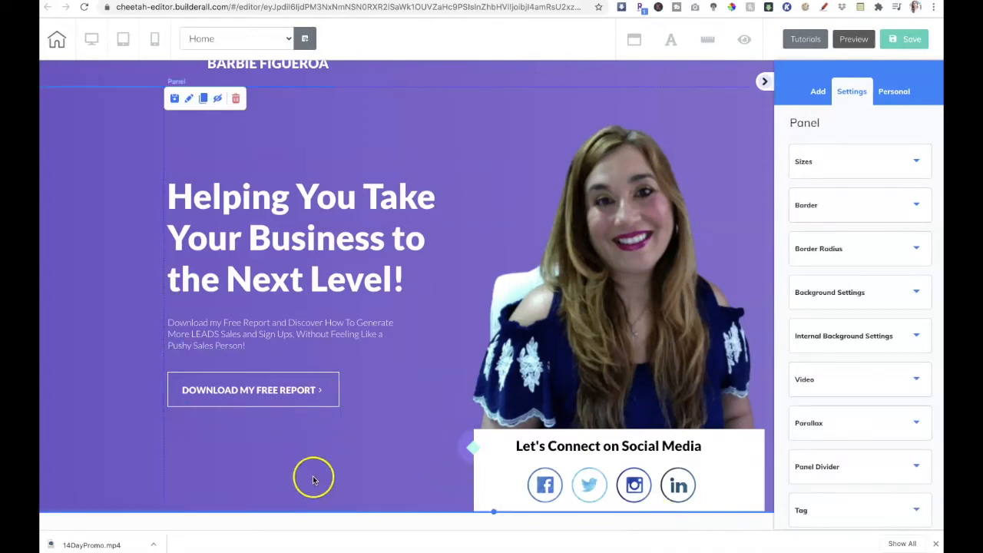
pyautogui.click(911, 39)
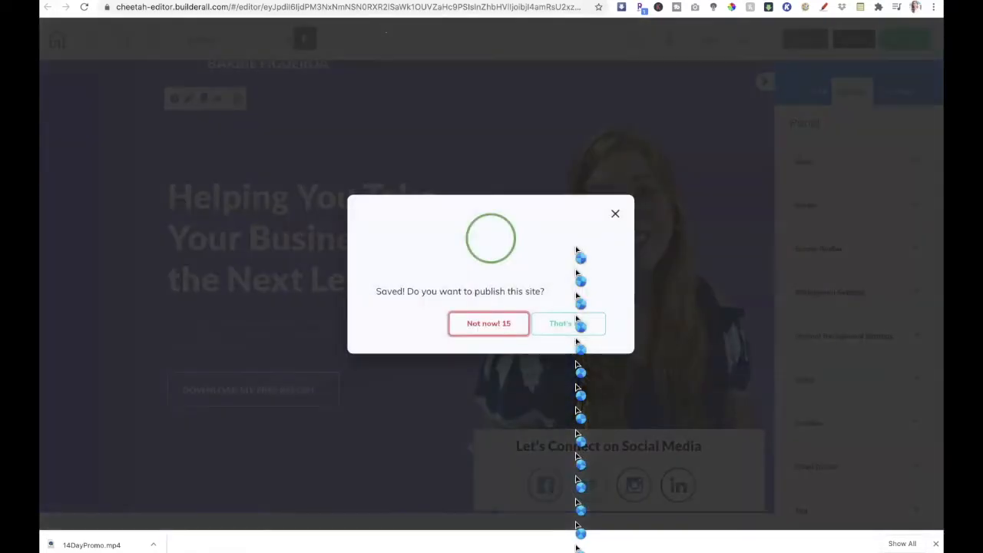
# Step: Publish the saved site, dismiss the publishing confirmation, and exit the page editor with changes saved
pyautogui.click(575, 322)
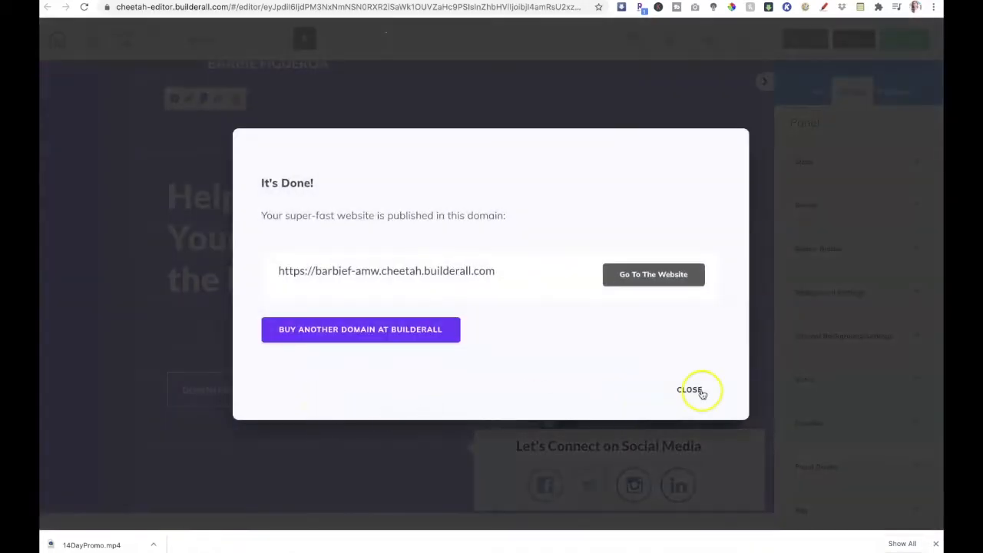
pyautogui.click(697, 391)
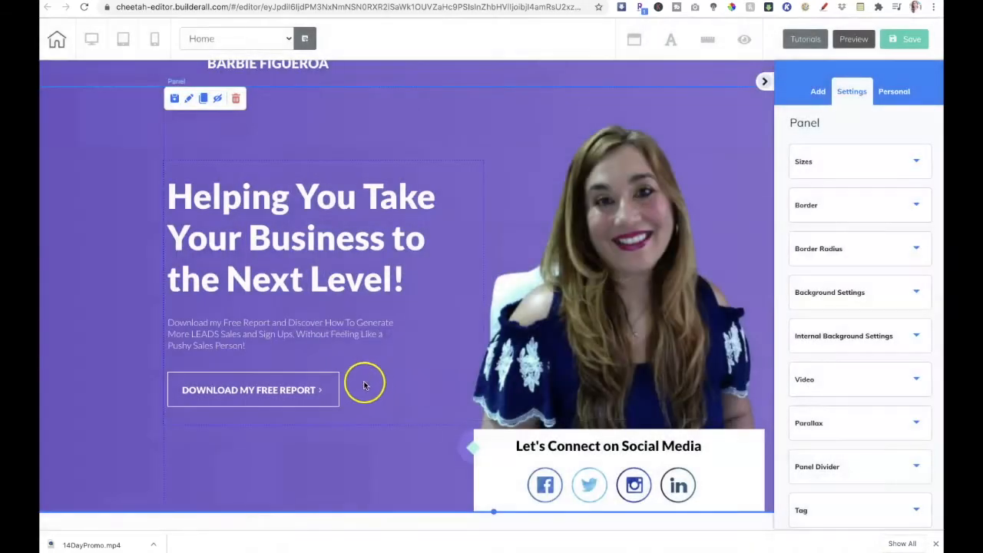
pyautogui.click(56, 41)
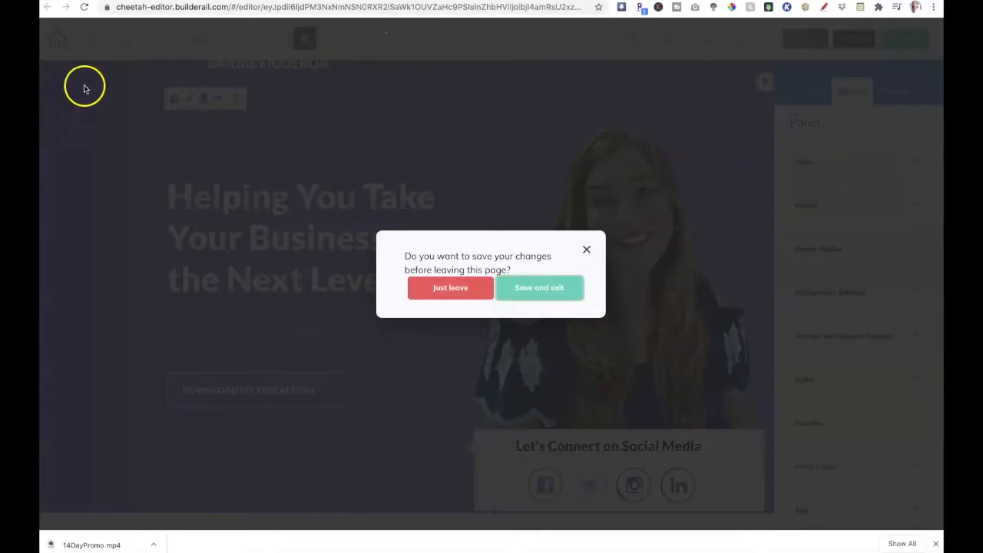
pyautogui.click(520, 285)
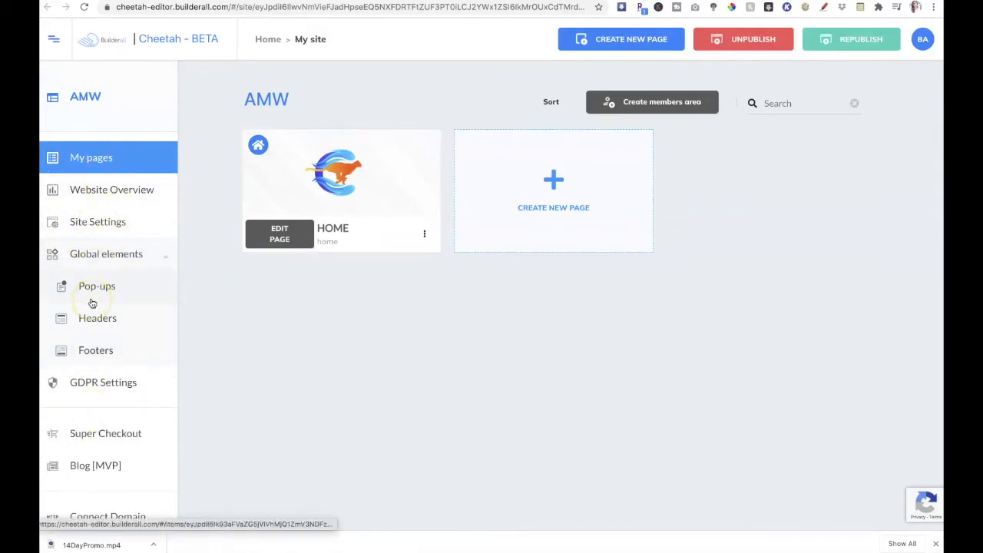
# Step: Enable CRM in the AMW site's general settings
pyautogui.click(106, 195)
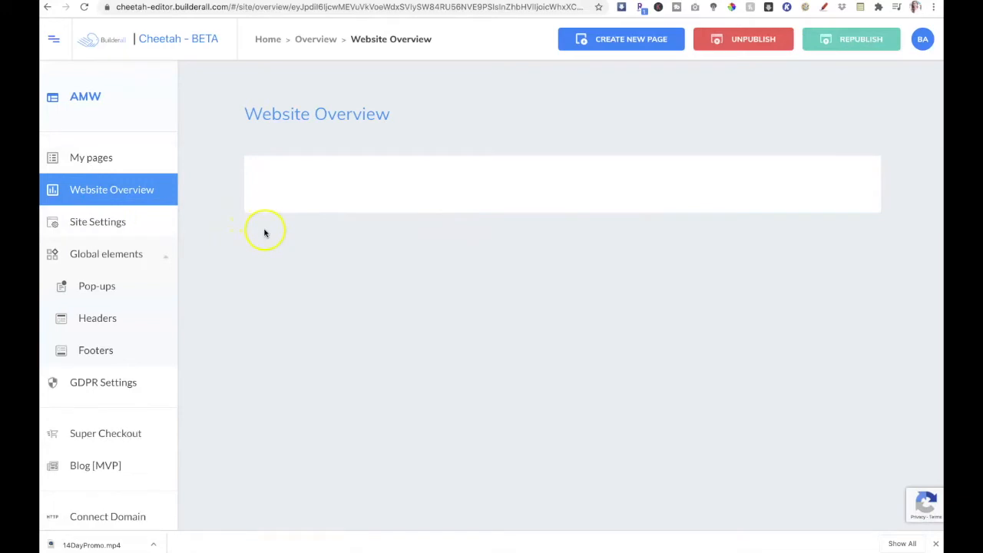
pyautogui.click(108, 224)
pyautogui.scroll(-3, 397, 334)
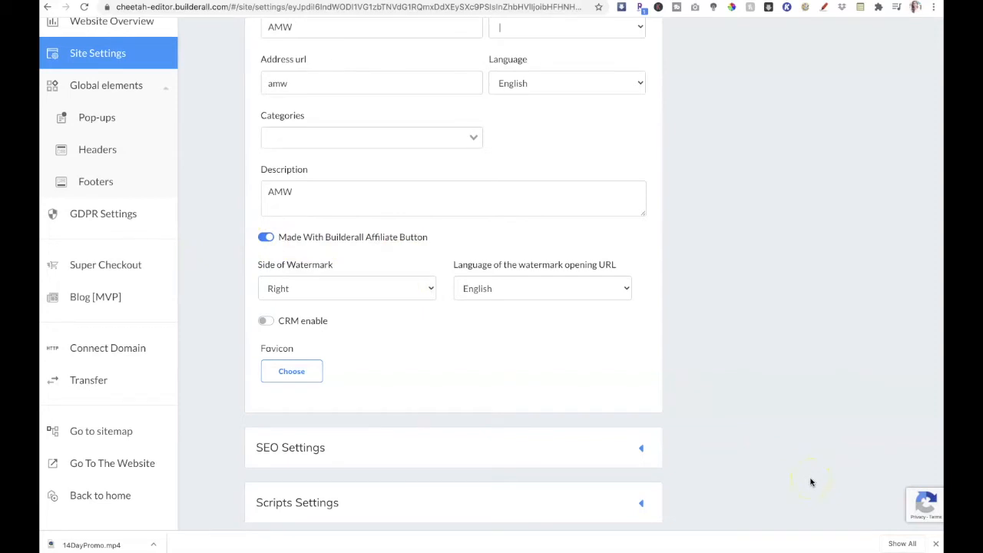
pyautogui.click(272, 323)
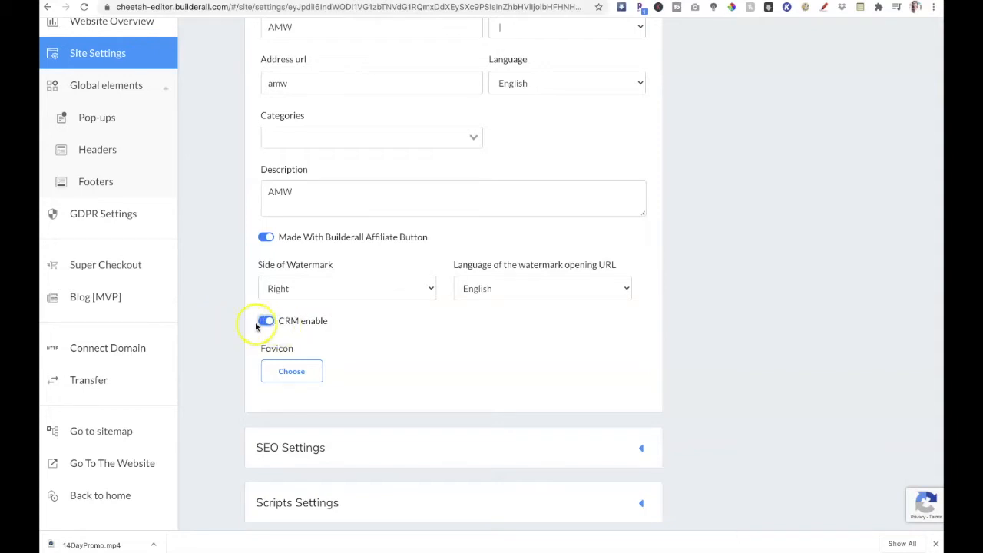
# Step: Set the background-removed portrait "photo_on_7-10-20_at_9-removebg..." as the site's favicon and save the site settings
pyautogui.click(292, 376)
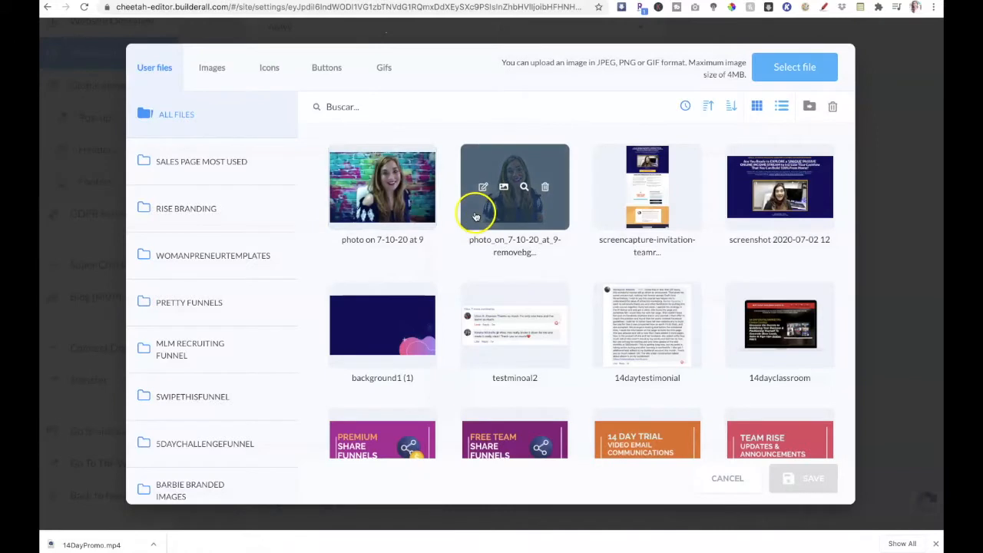
pyautogui.click(475, 216)
pyautogui.click(803, 477)
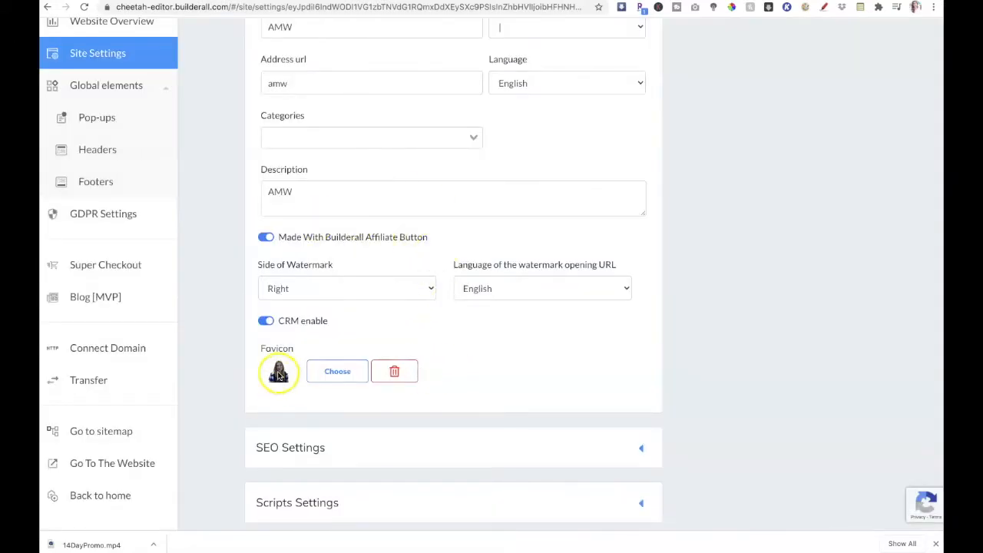
pyautogui.scroll(-1, 453, 355)
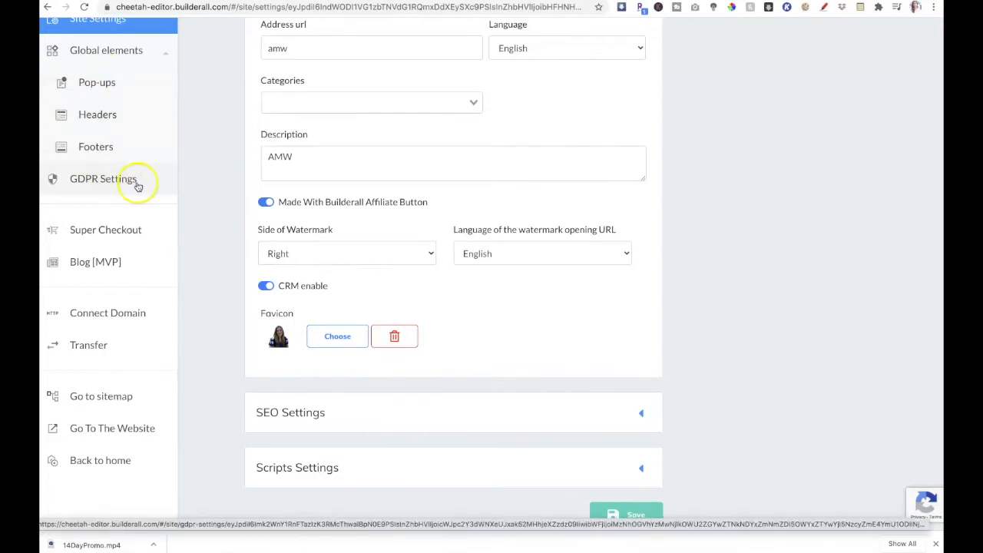
pyautogui.scroll(1, 182, 174)
pyautogui.scroll(1, 182, 174)
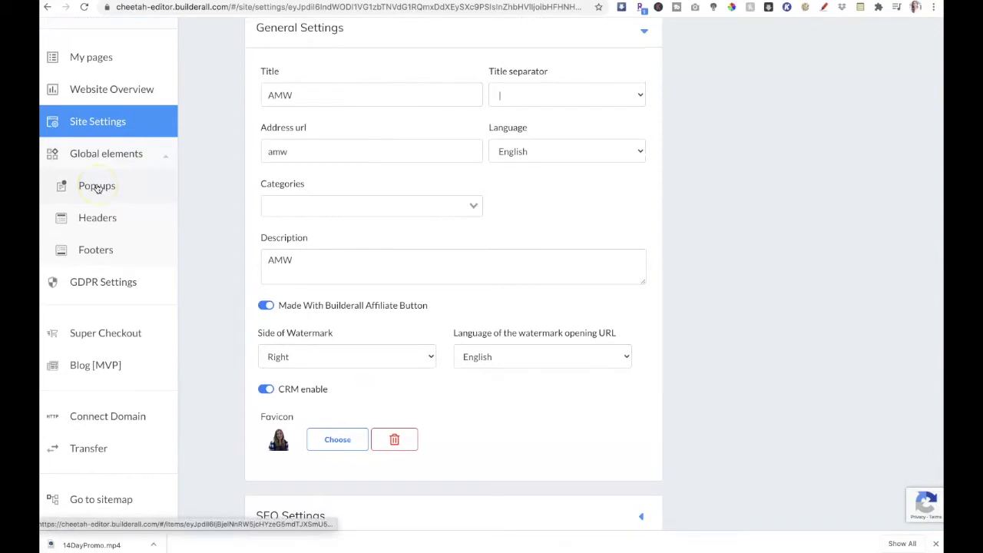
pyautogui.scroll(-2, 619, 454)
pyautogui.click(634, 513)
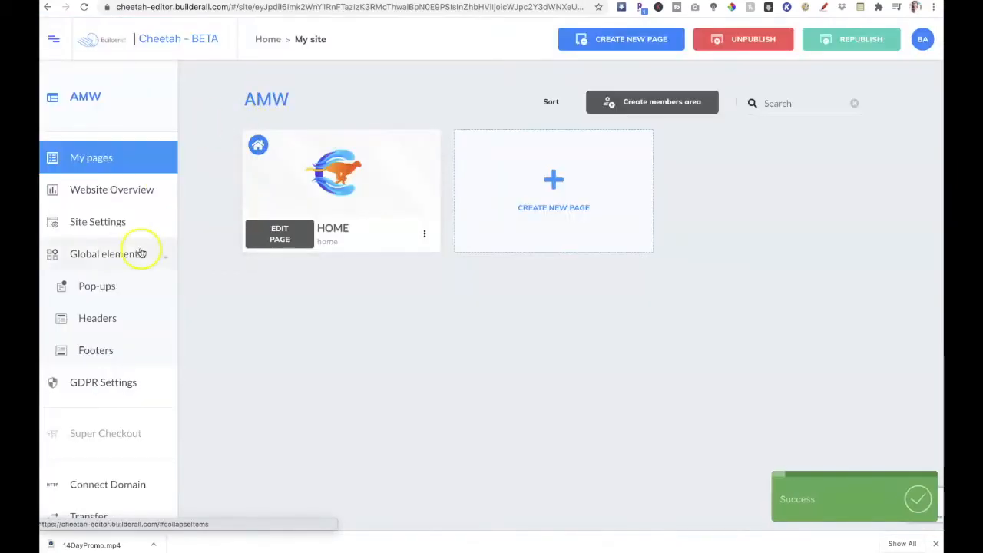
# Step: Create a global pop-up named "HOME PAGE OPTIN" and open it for editing
pyautogui.click(98, 289)
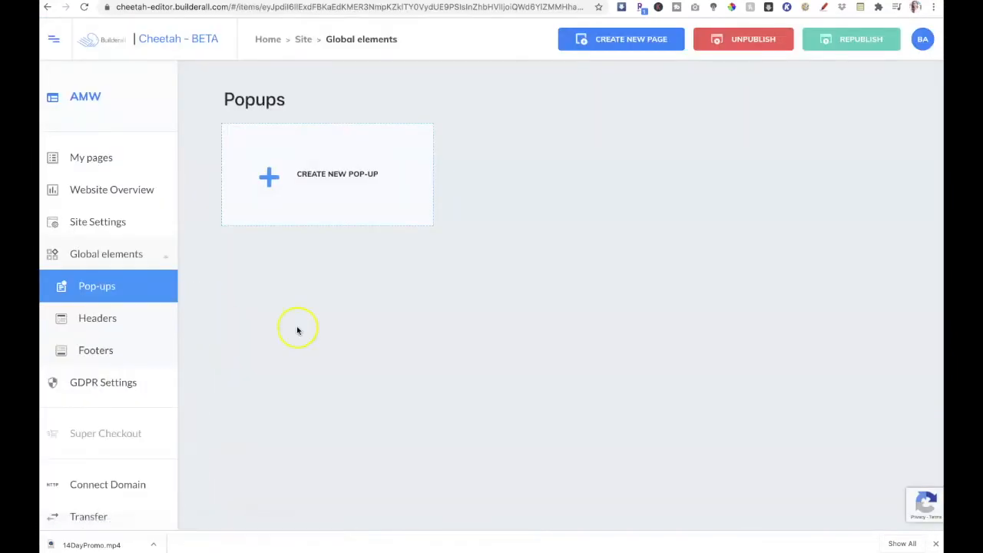
pyautogui.click(298, 182)
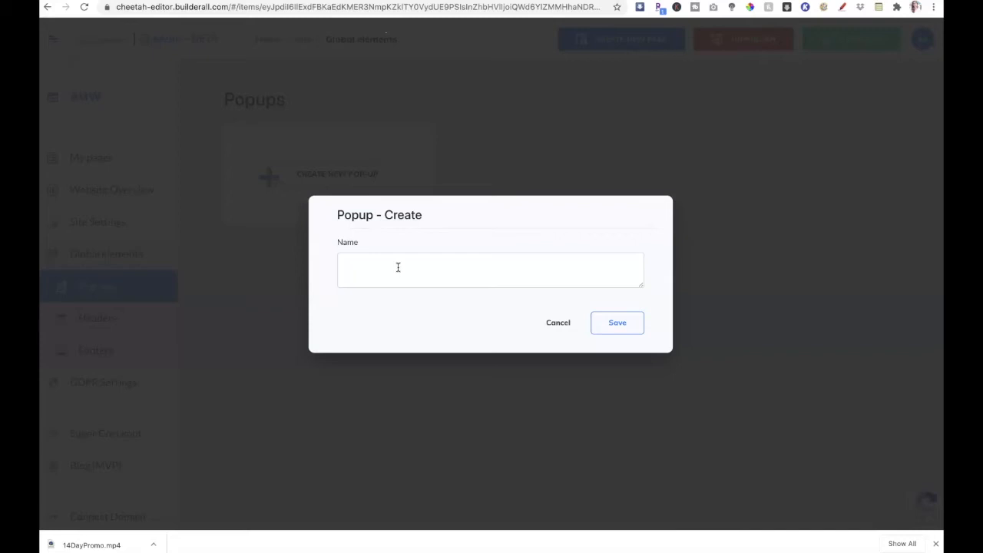
pyautogui.click(398, 267)
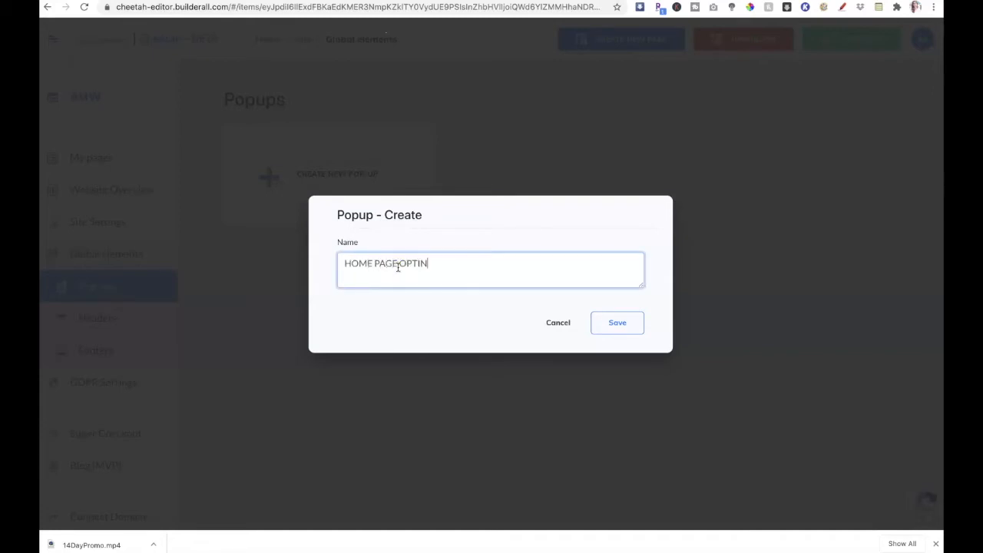
pyautogui.click(618, 327)
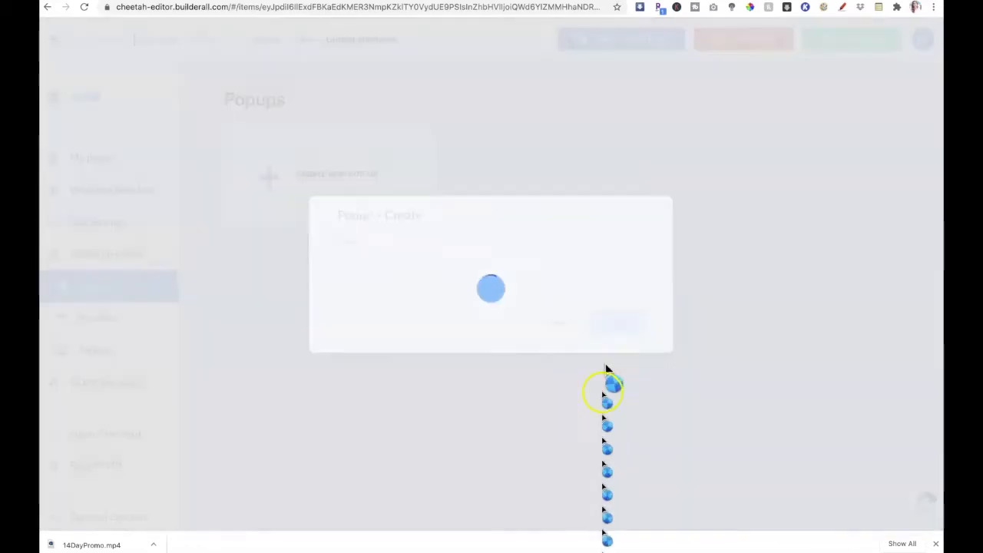
pyautogui.click(503, 210)
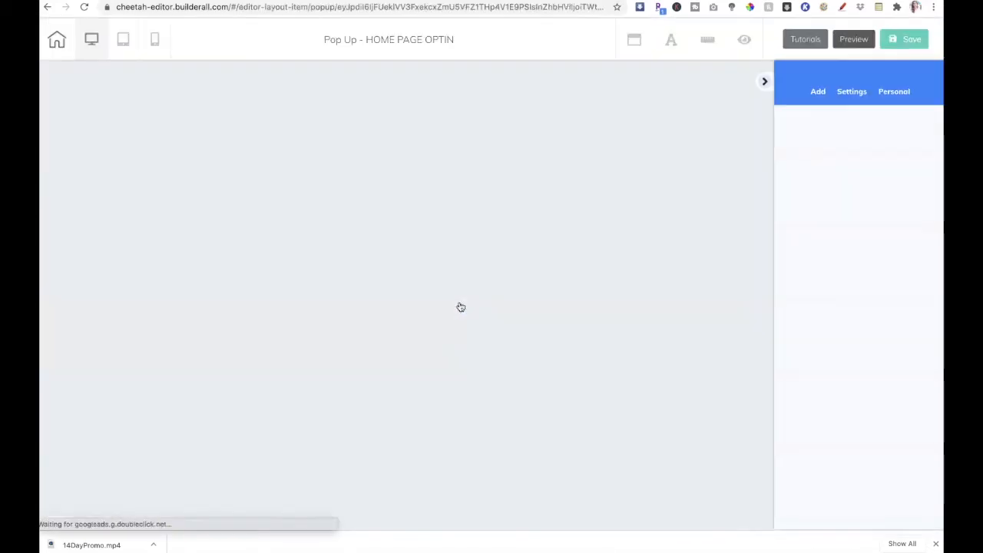
# Step: Browse the panel templates and add a blank panel to the pop-up
pyautogui.click(817, 92)
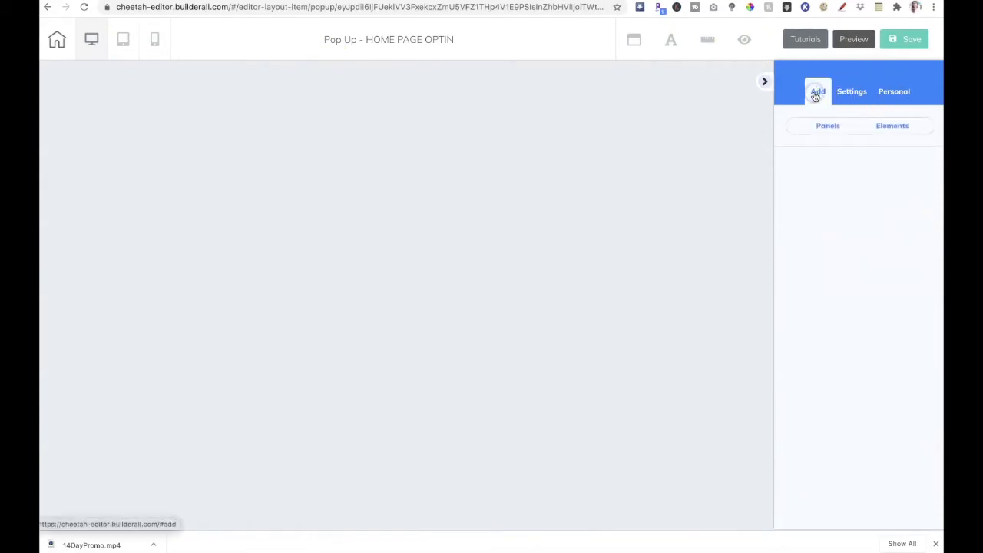
pyautogui.click(821, 131)
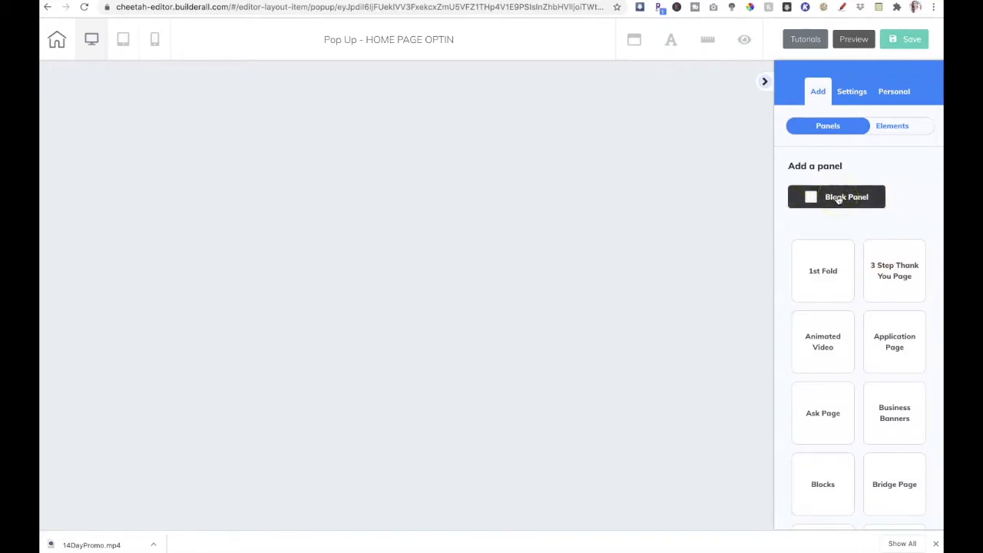
pyautogui.scroll(-3, 856, 351)
pyautogui.scroll(-2, 855, 354)
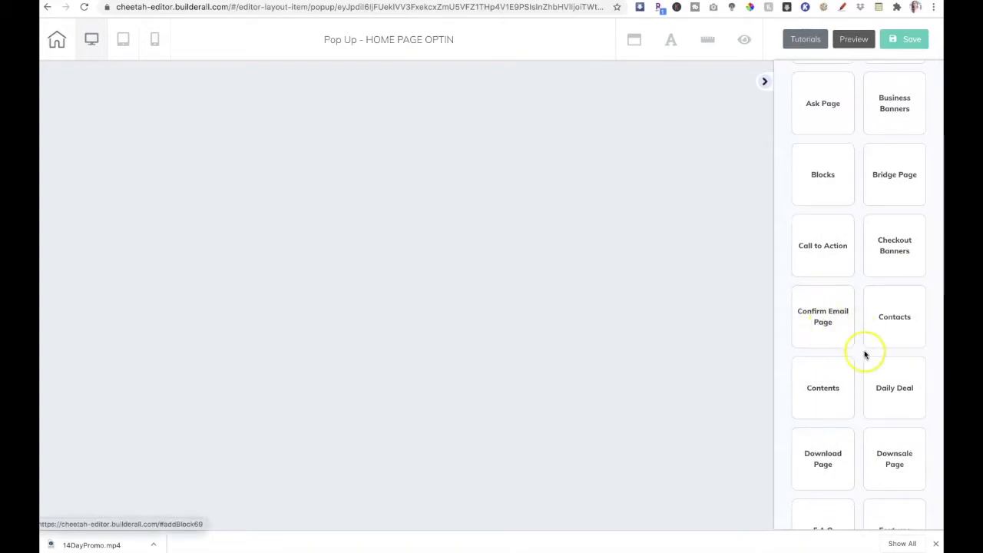
pyautogui.scroll(-2, 865, 355)
pyautogui.scroll(6, 865, 354)
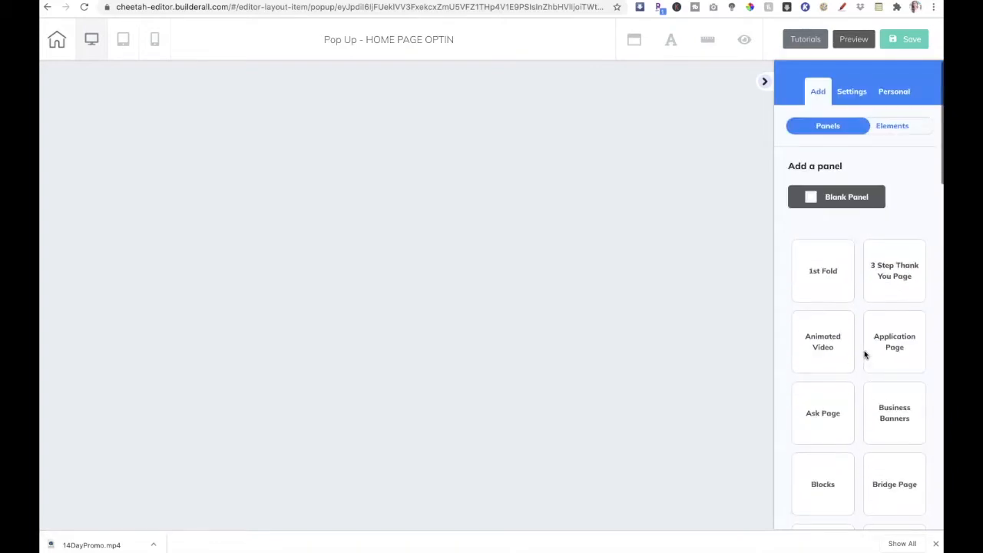
pyautogui.click(807, 200)
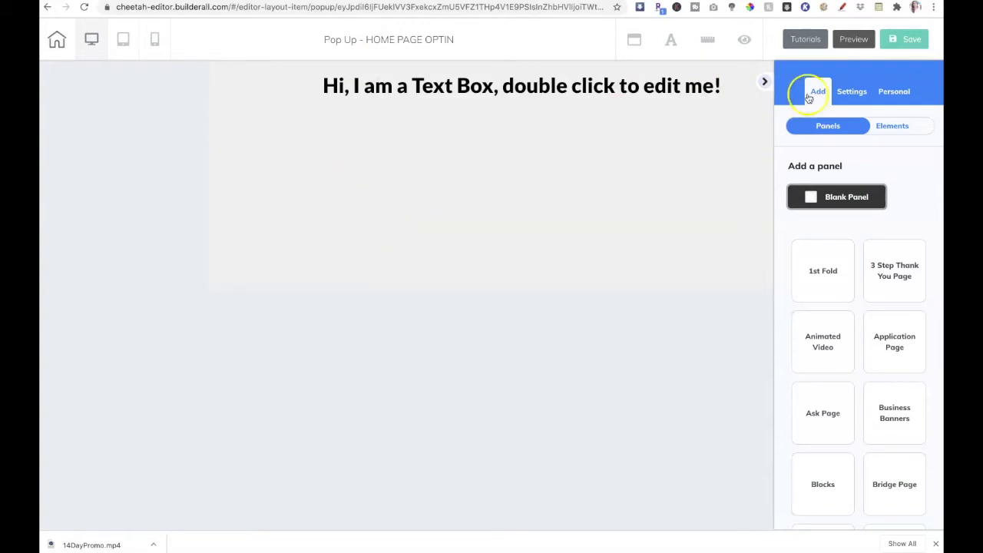
# Step: Give the pop-up panel a solid light purple background (E9CAF5) and extend its height downward
pyautogui.click(694, 162)
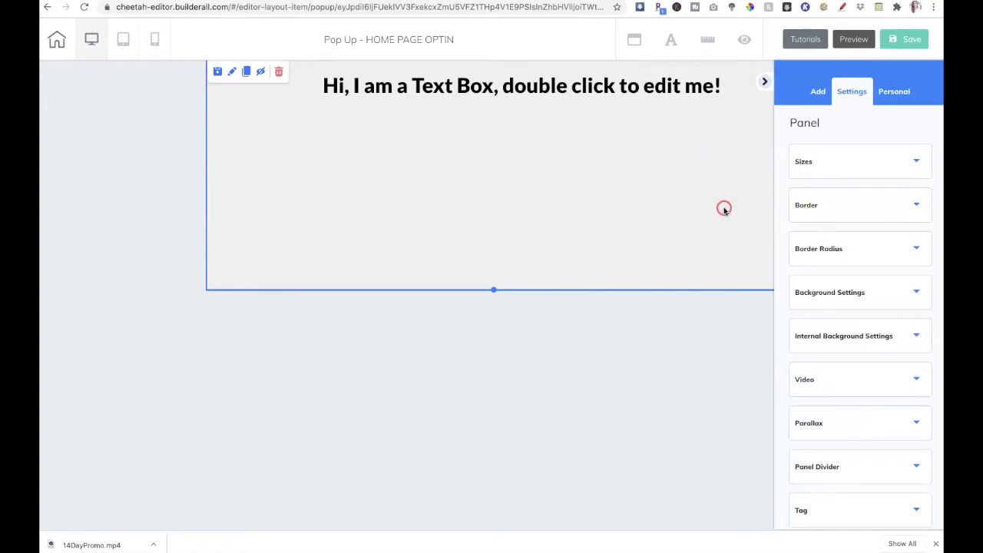
pyautogui.click(882, 356)
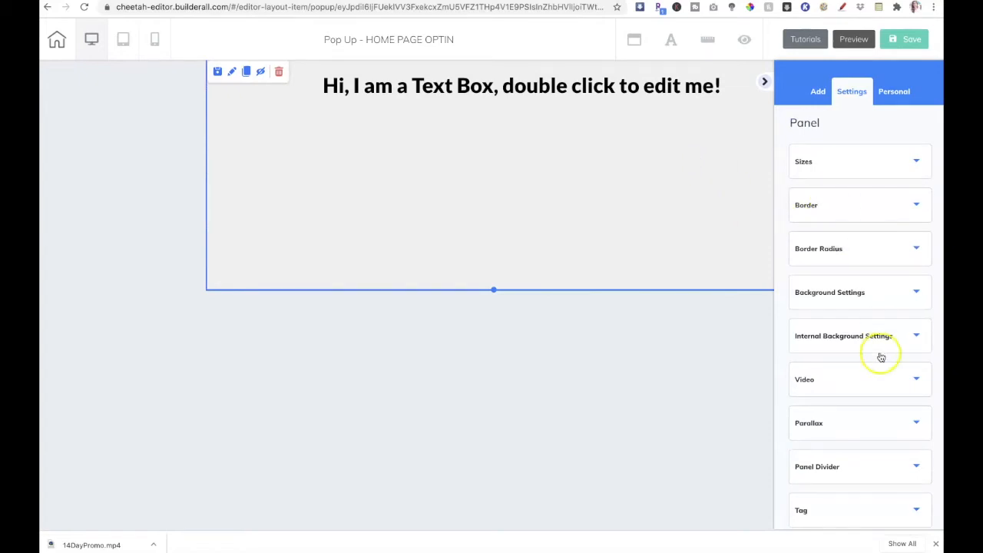
pyautogui.click(917, 292)
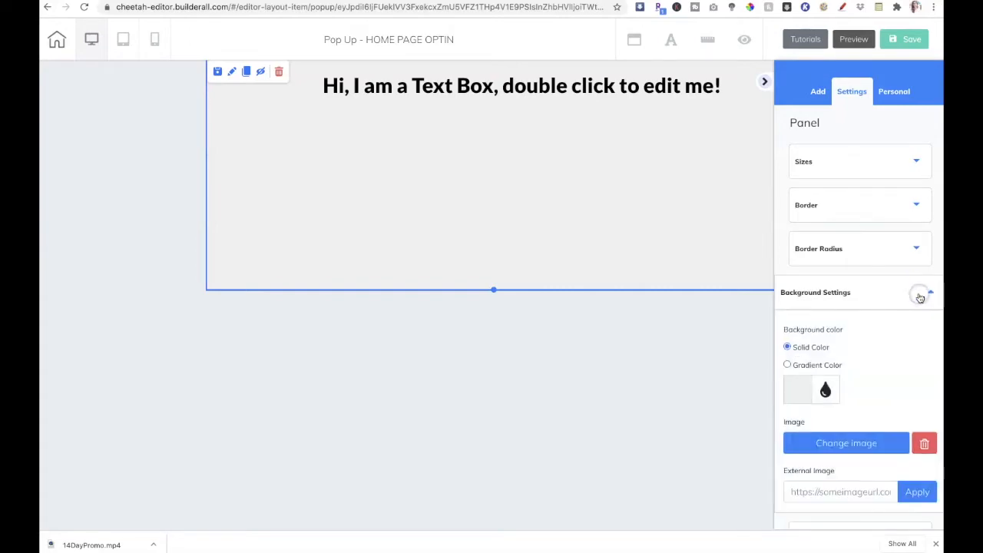
pyautogui.click(801, 397)
pyautogui.scroll(-1, 802, 397)
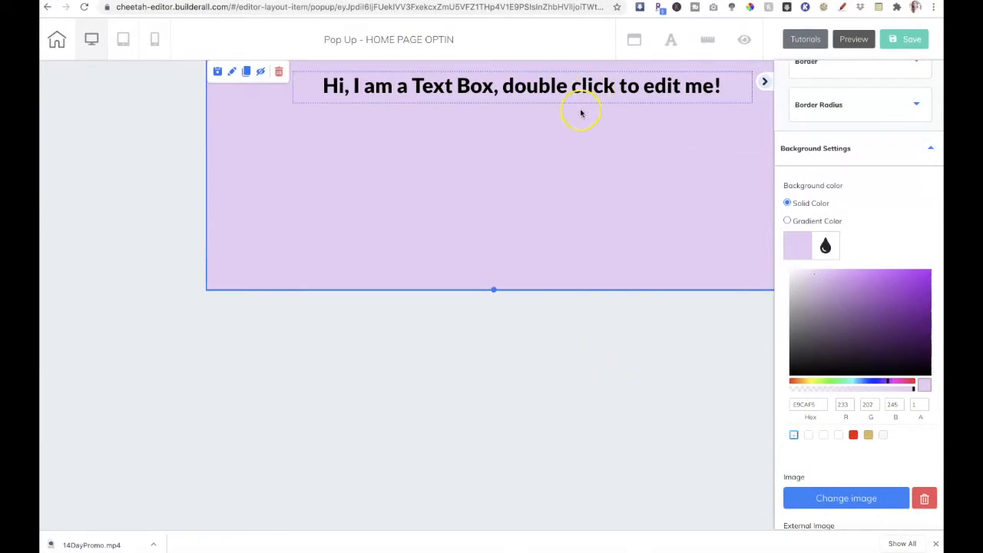
pyautogui.moveTo(495, 289); pyautogui.dragTo(493, 390)
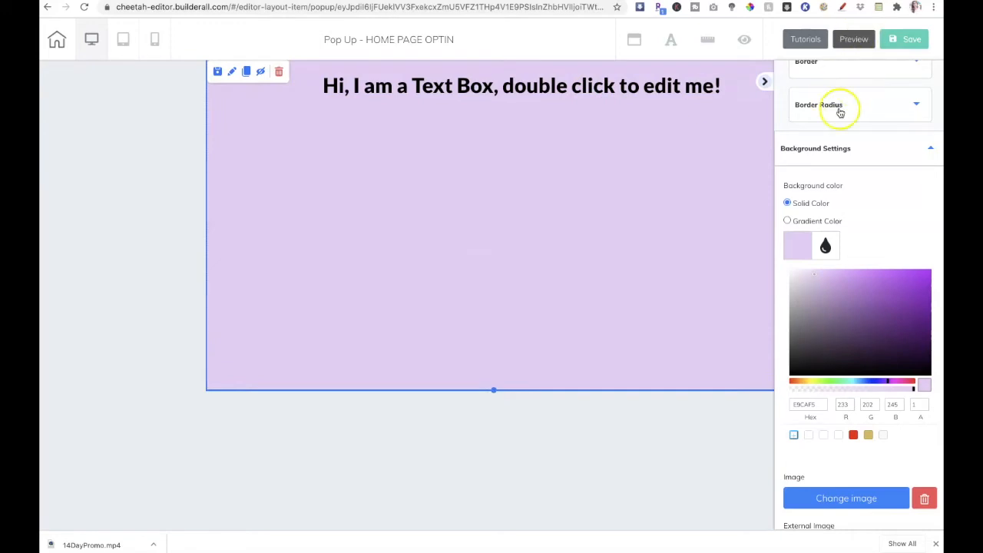
# Step: Add the email marketing form with the blue "REGISTER NOW" button to the panel and link it to "Attraction Marketing Website List"
pyautogui.scroll(3, 837, 108)
pyautogui.click(818, 92)
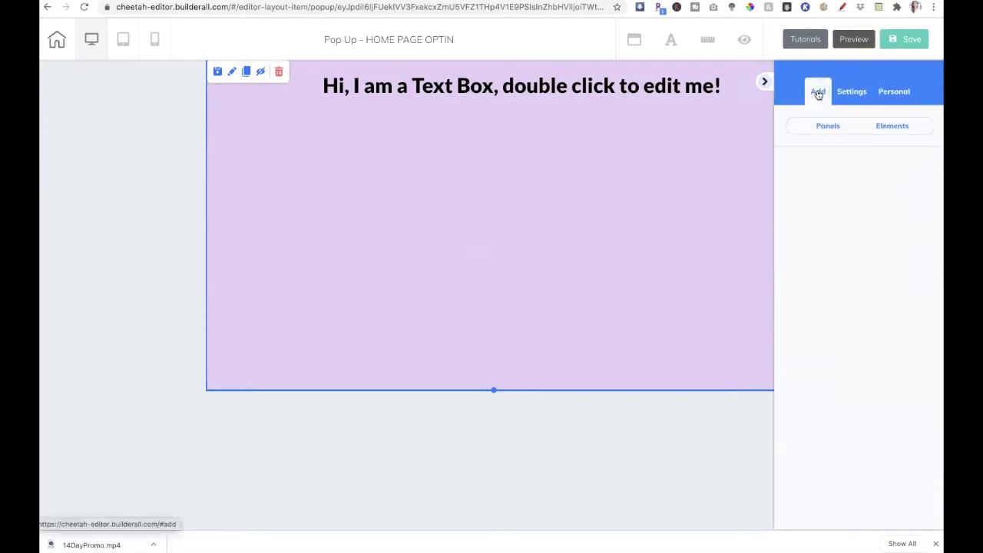
pyautogui.click(893, 127)
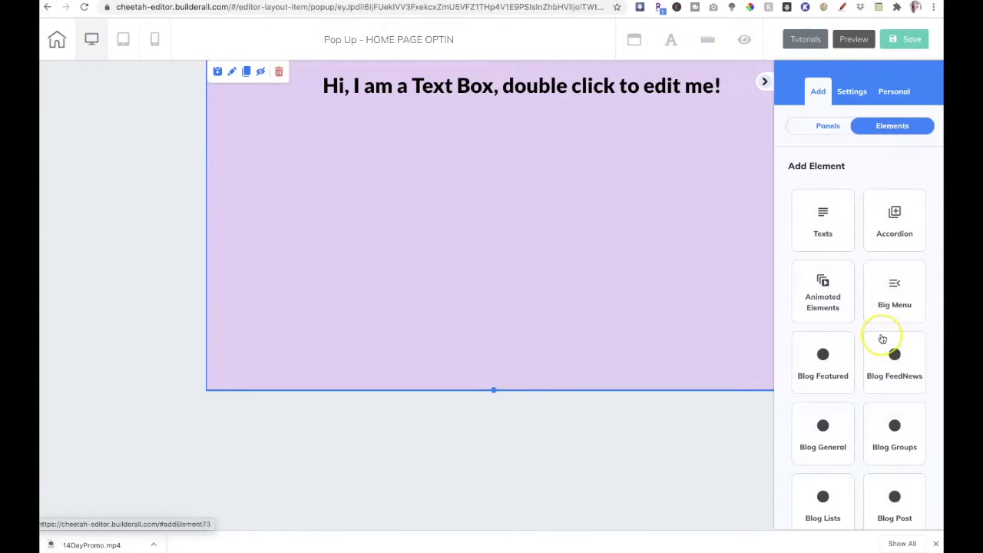
pyautogui.scroll(-6, 883, 339)
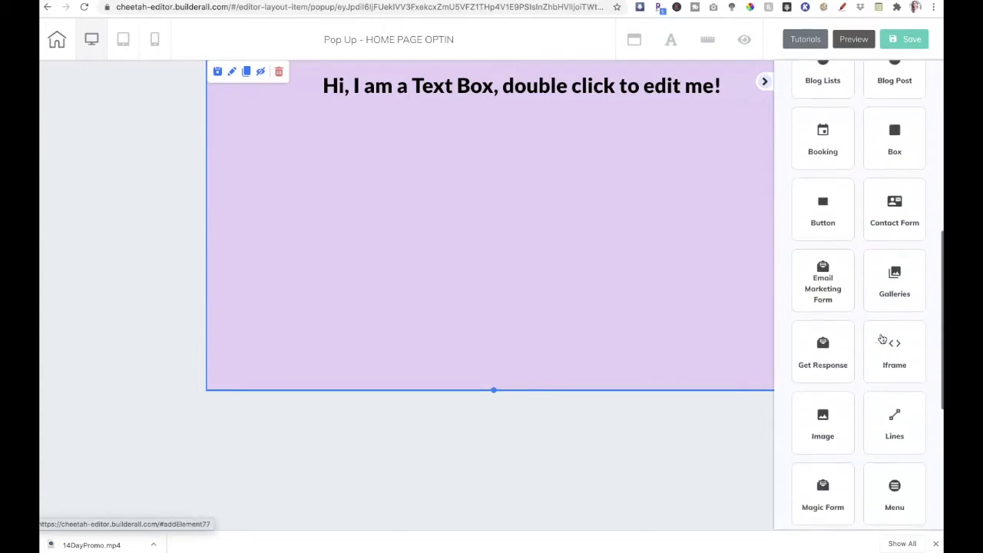
pyautogui.click(819, 283)
pyautogui.moveTo(884, 414); pyautogui.dragTo(869, 435)
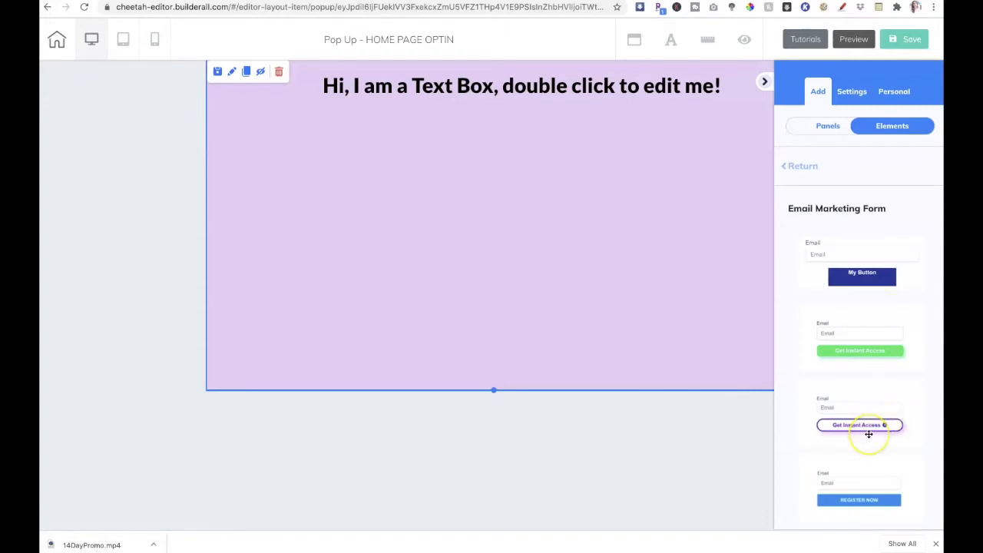
pyautogui.scroll(-1, 868, 435)
pyautogui.moveTo(862, 458); pyautogui.dragTo(537, 283)
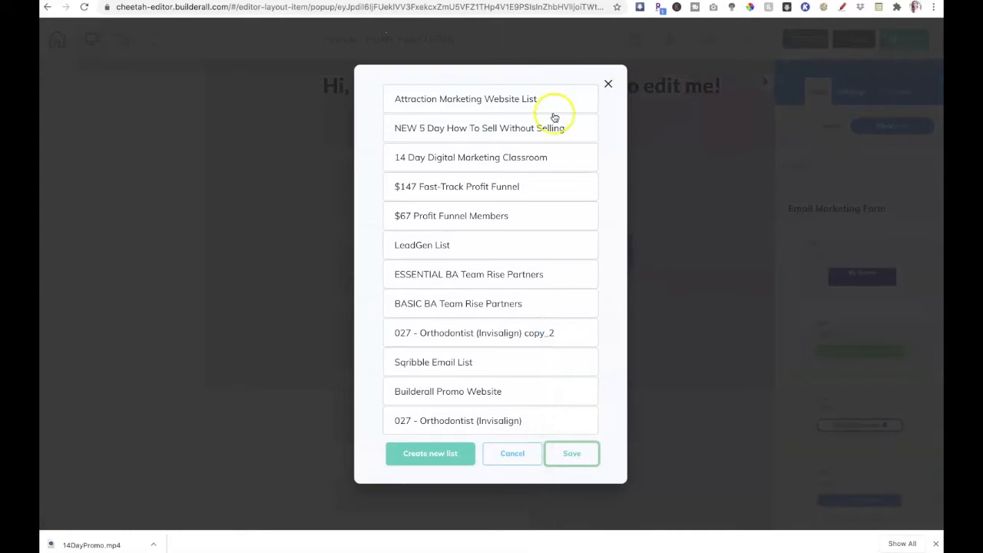
pyautogui.click(474, 100)
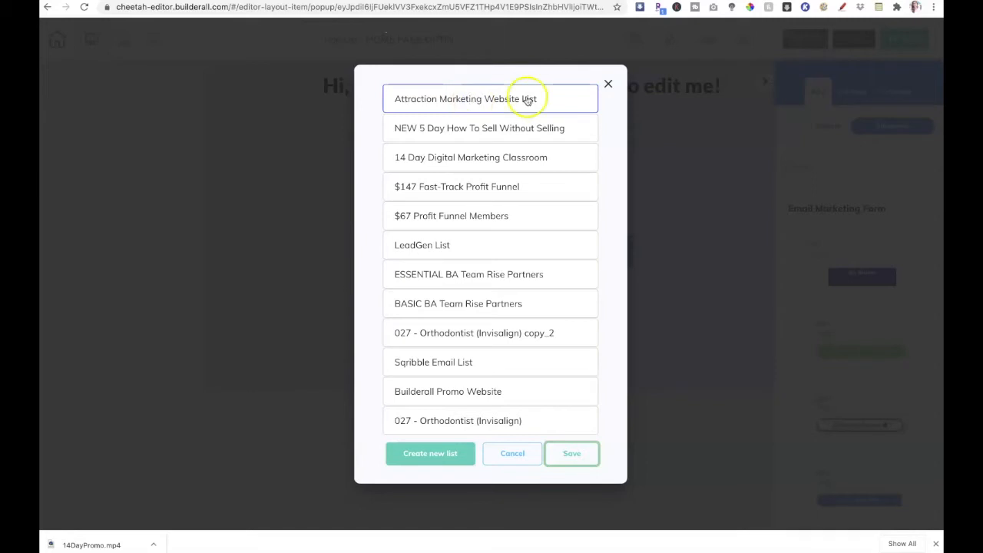
pyautogui.click(571, 457)
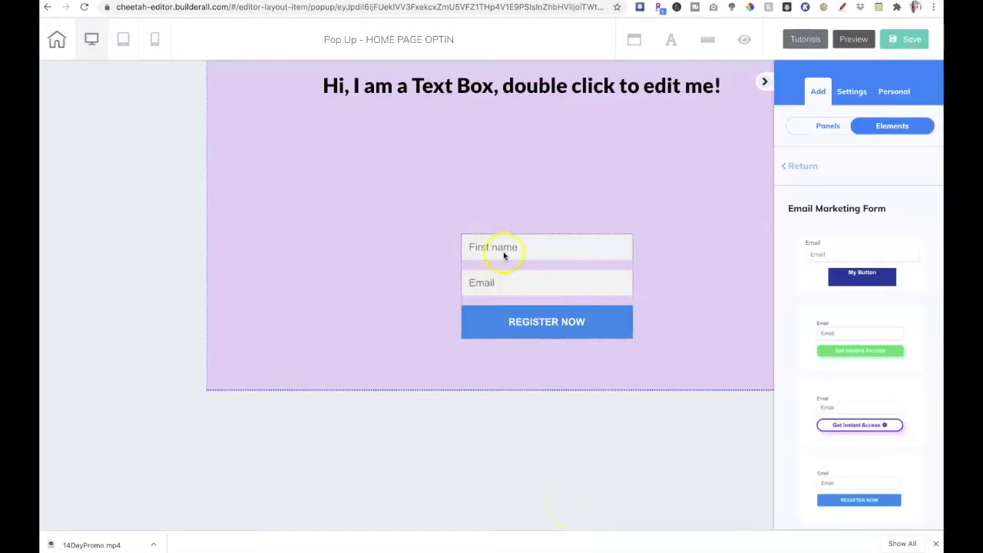
# Step: Move the opt-in form toward the panel's horizontal centre and widen it
pyautogui.moveTo(505, 256); pyautogui.dragTo(417, 242)
pyautogui.moveTo(547, 329); pyautogui.dragTo(601, 336)
pyautogui.click(580, 317)
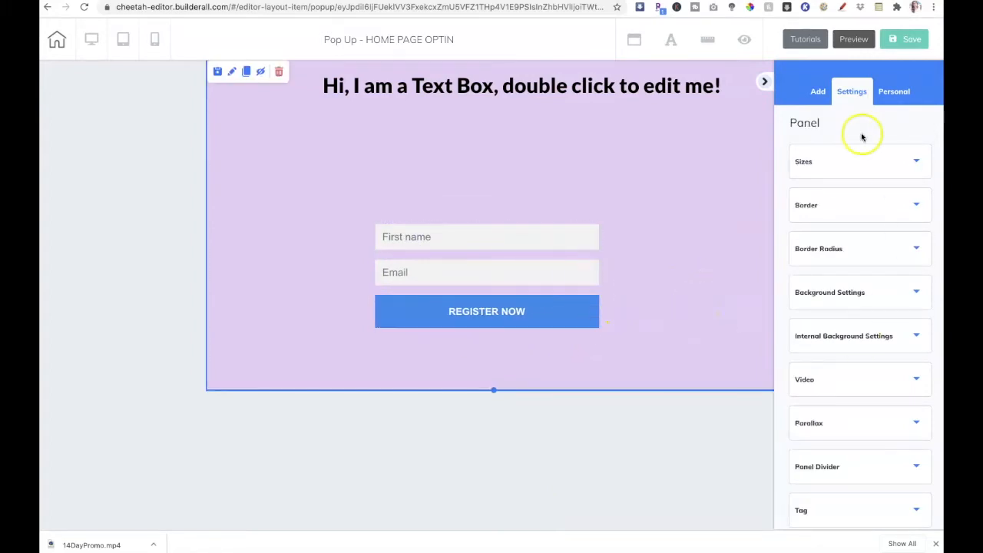
# Step: Add a vertical image element to the pop-up panel and place it along the panel's right side
pyautogui.click(814, 92)
pyautogui.click(895, 128)
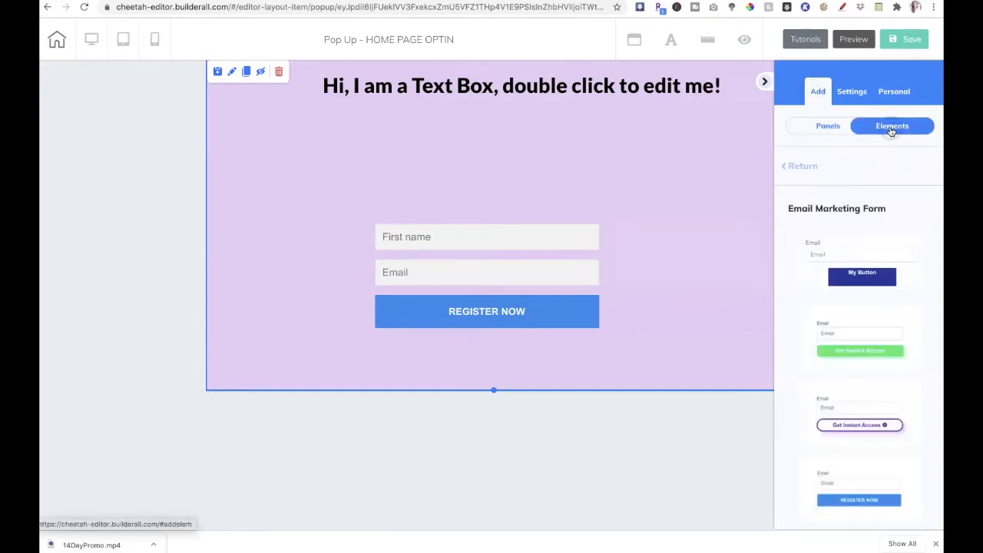
pyautogui.click(799, 166)
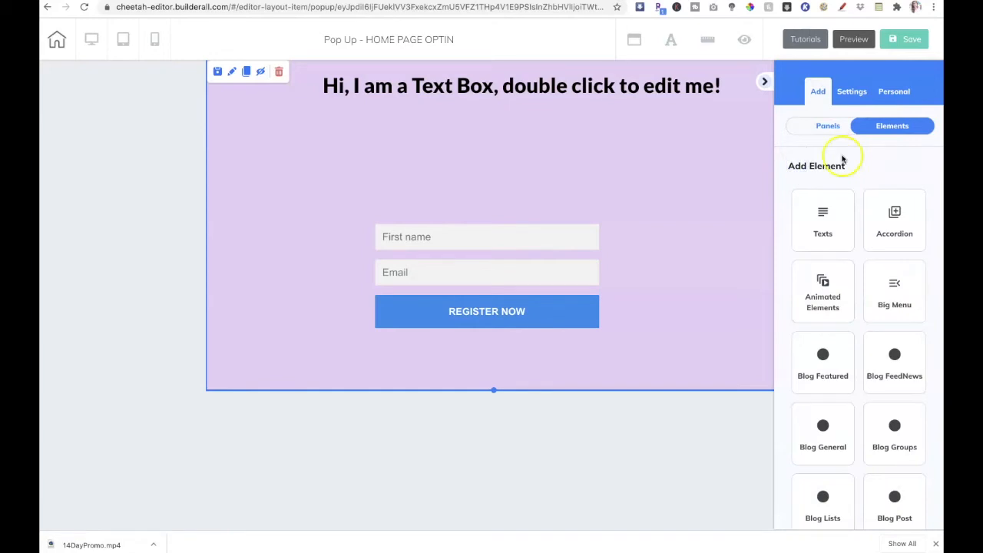
pyautogui.scroll(-5, 893, 282)
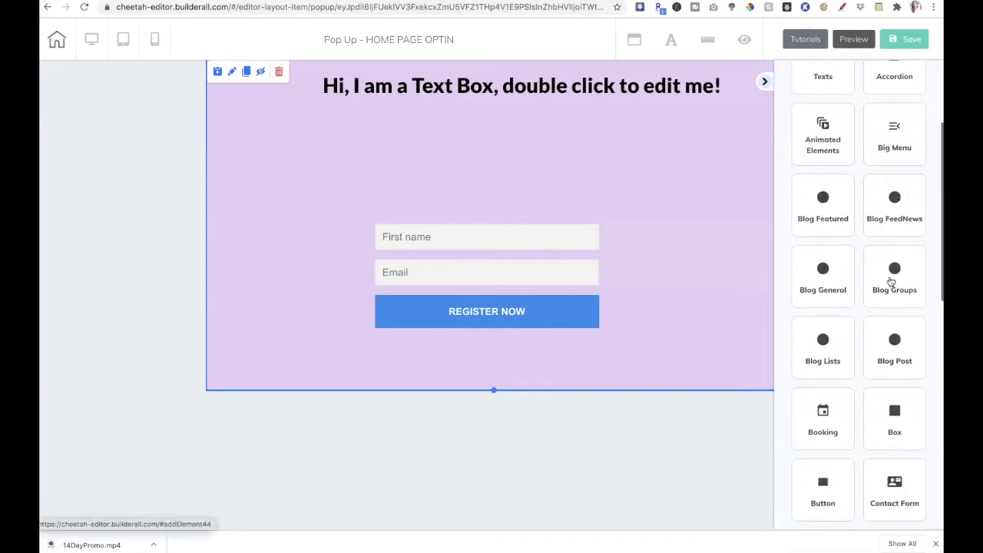
pyautogui.scroll(-3, 891, 282)
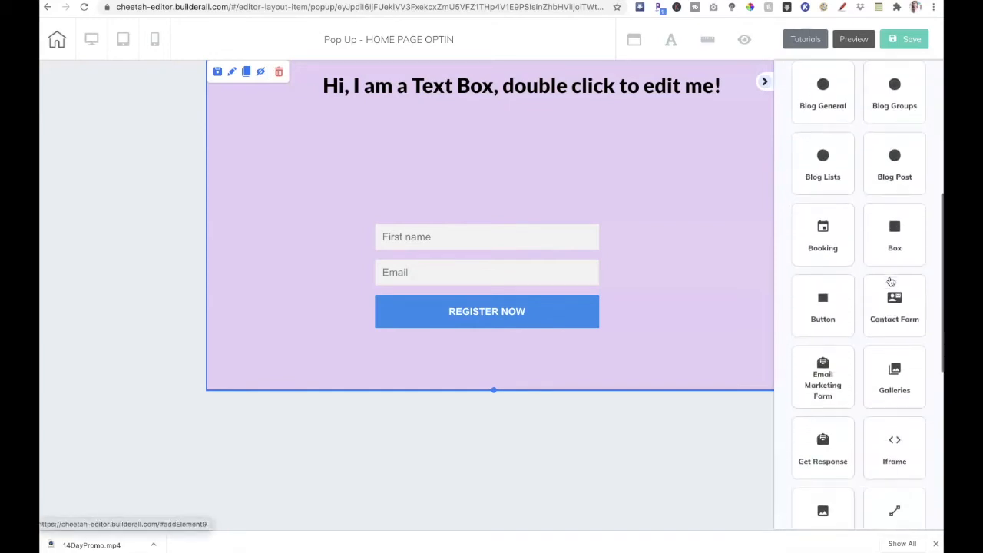
pyautogui.scroll(-1, 891, 282)
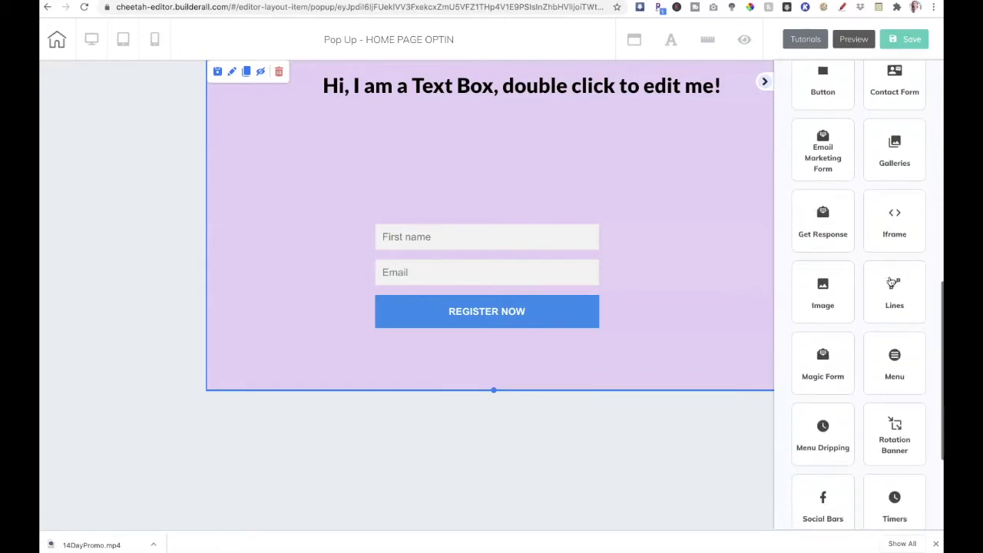
pyautogui.click(821, 285)
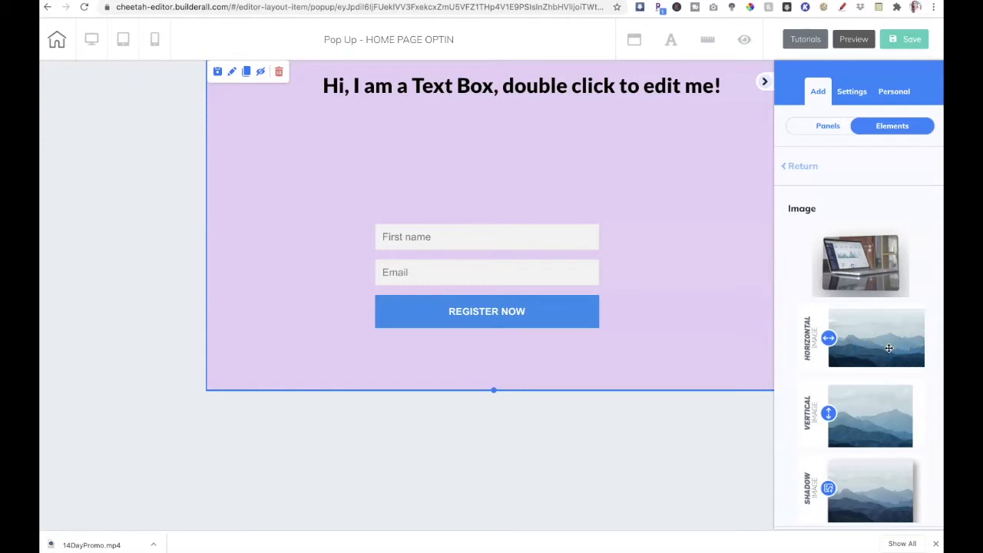
pyautogui.moveTo(883, 430); pyautogui.dragTo(717, 274)
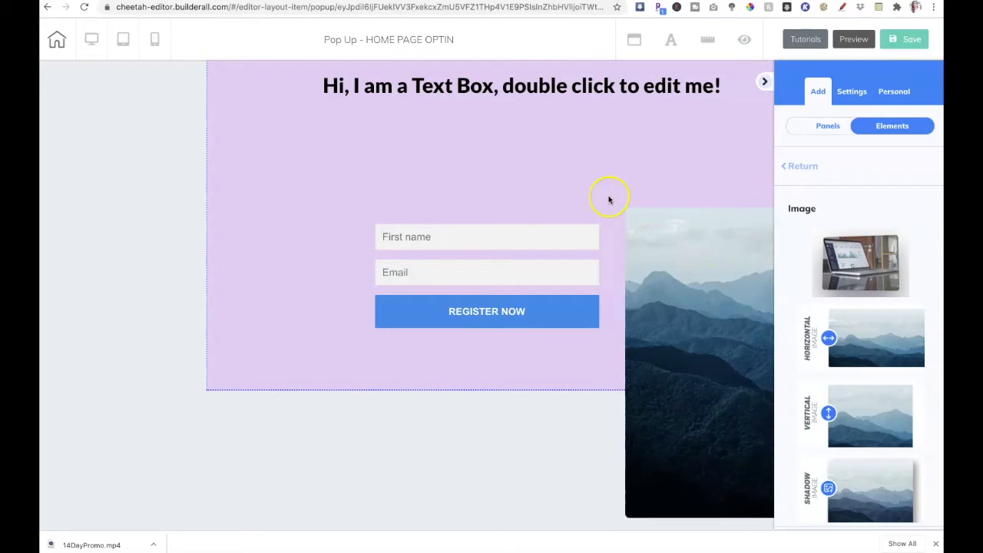
pyautogui.click(763, 81)
pyautogui.moveTo(744, 307); pyautogui.dragTo(700, 189)
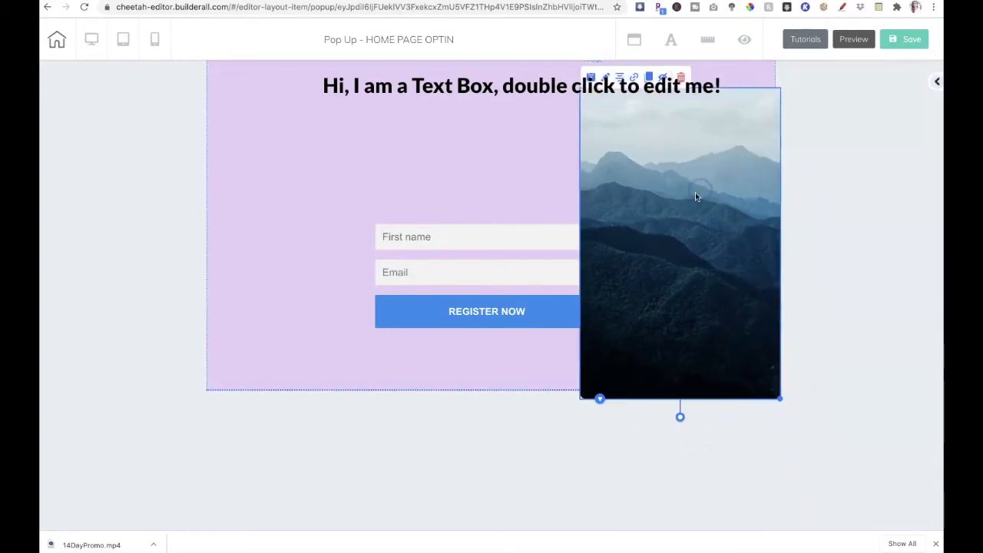
# Step: Replace the placeholder landscape with the background-removed portrait "photo_on_7-10-20_at_9-removebg..." from the user files
pyautogui.doubleClick(688, 202)
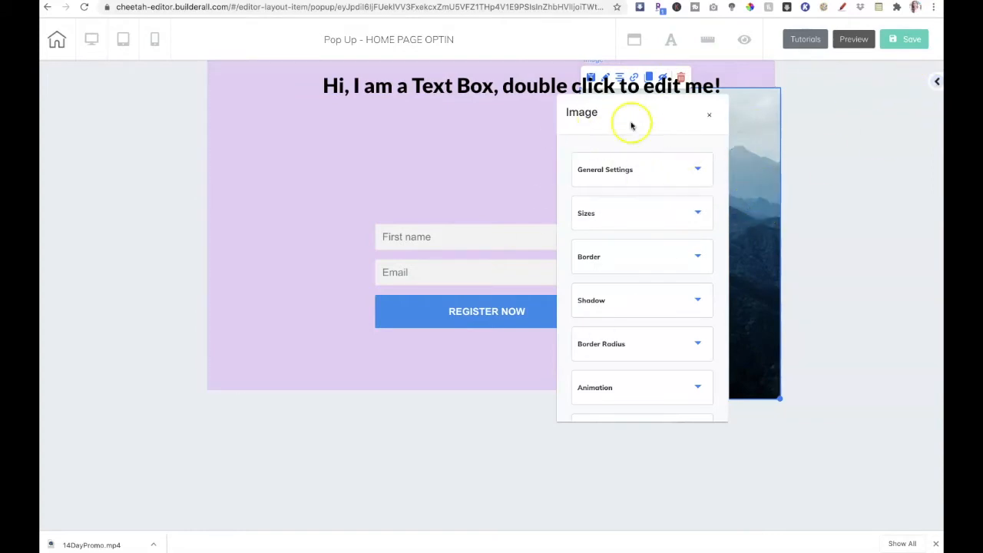
pyautogui.click(701, 173)
pyautogui.click(640, 413)
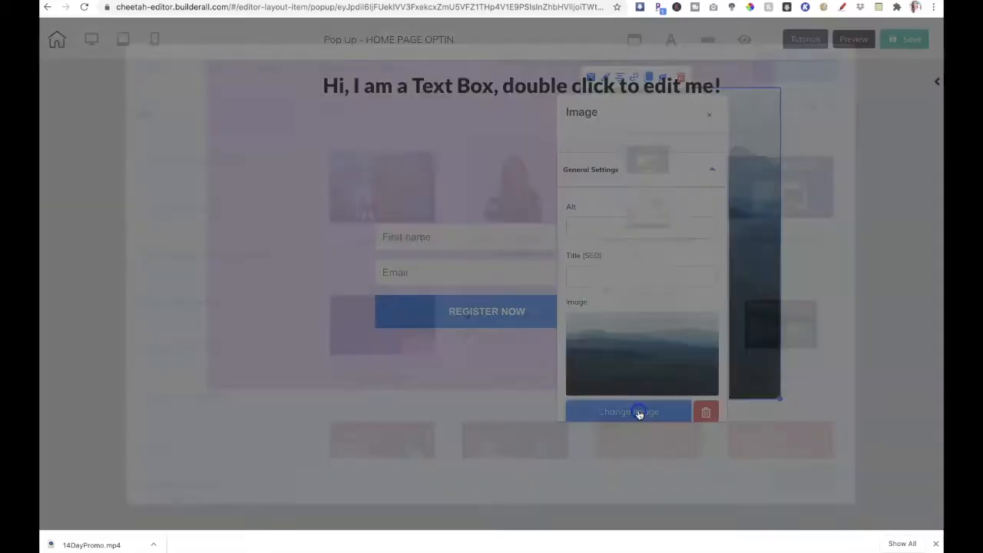
pyautogui.click(538, 185)
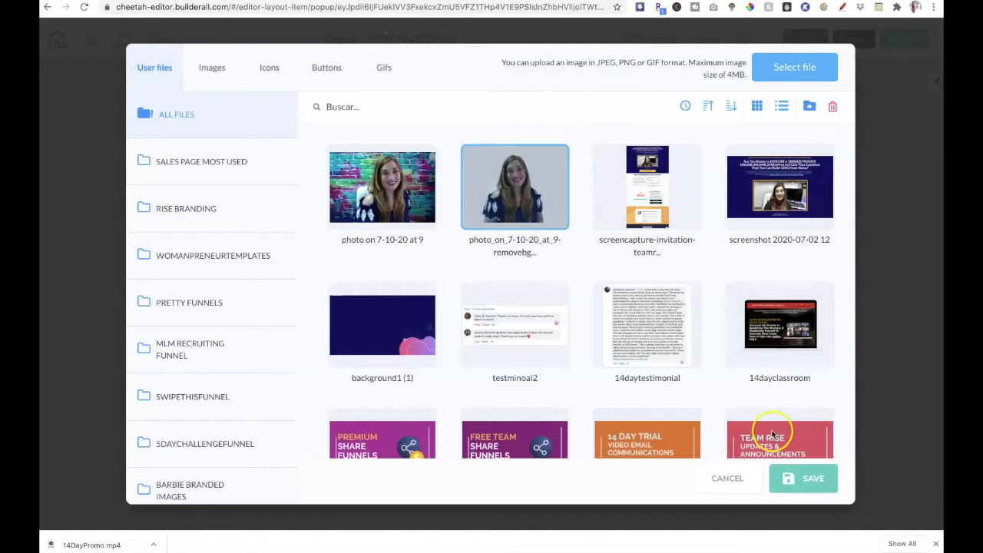
pyautogui.click(805, 476)
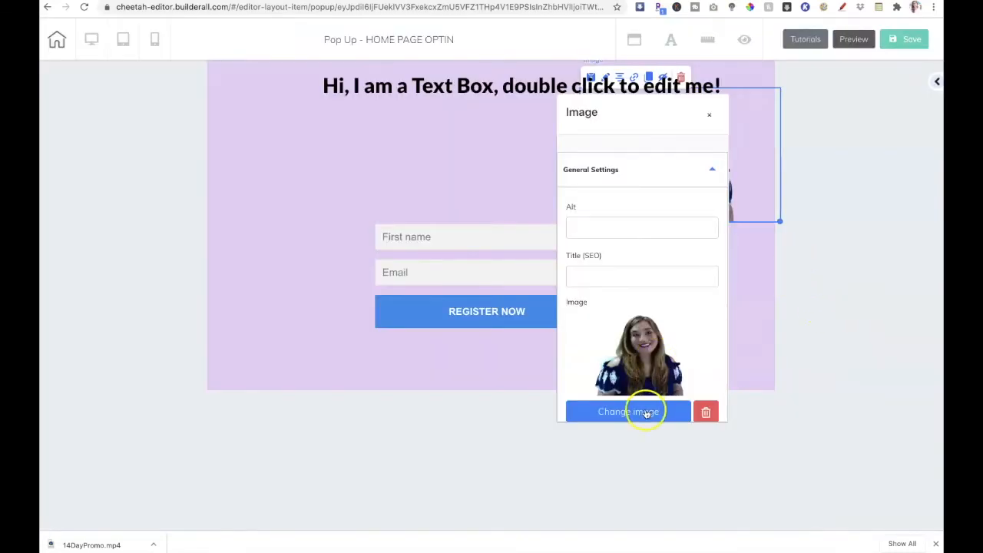
pyautogui.scroll(-2, 676, 266)
pyautogui.scroll(2, 676, 266)
pyautogui.click(828, 270)
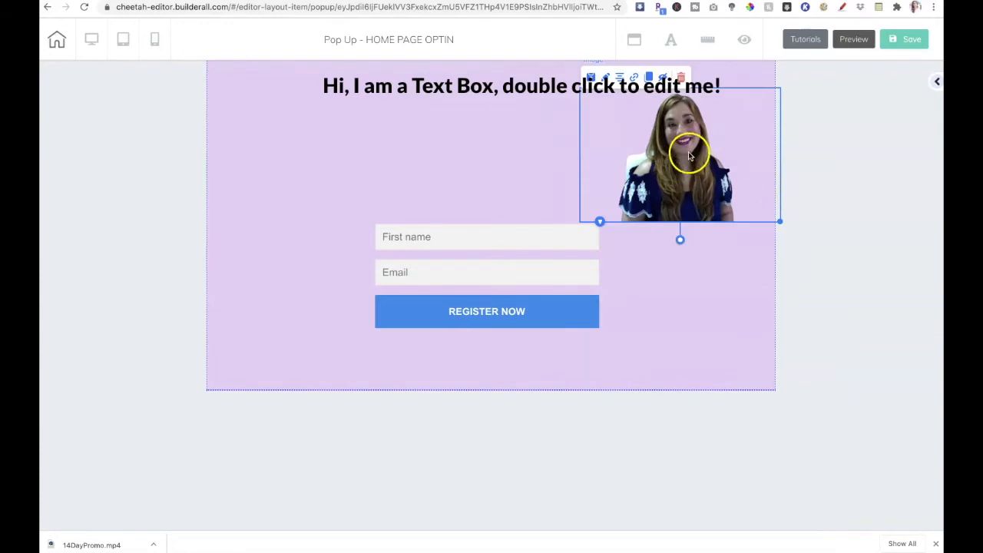
# Step: Enlarge the portrait and seat it on the panel's lower right edge, with the opt-in form just left of it
pyautogui.moveTo(687, 149); pyautogui.dragTo(678, 172)
pyautogui.moveTo(481, 228); pyautogui.dragTo(395, 213)
pyautogui.click(638, 207)
pyautogui.moveTo(648, 257); pyautogui.dragTo(628, 263)
pyautogui.moveTo(729, 245); pyautogui.dragTo(825, 379)
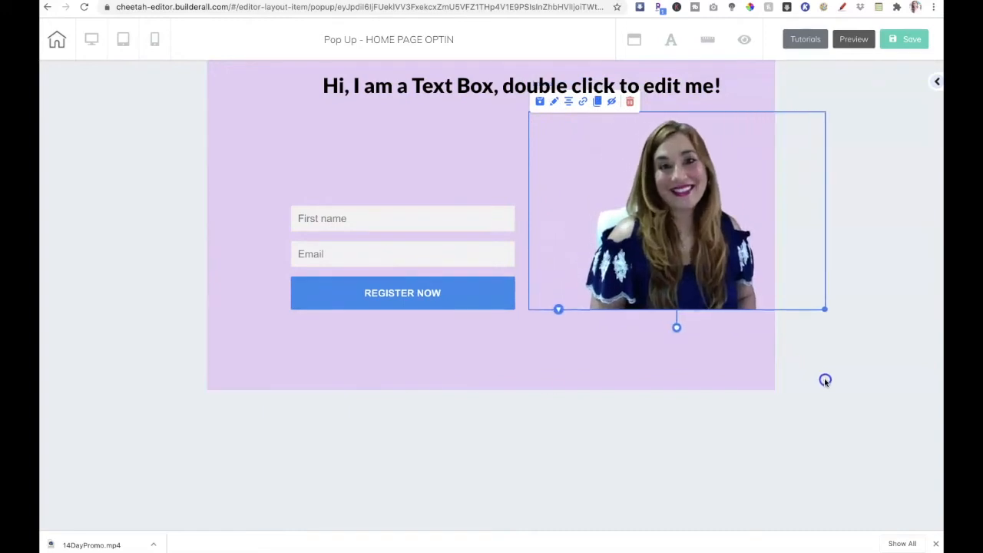
pyautogui.moveTo(693, 228); pyautogui.dragTo(656, 305)
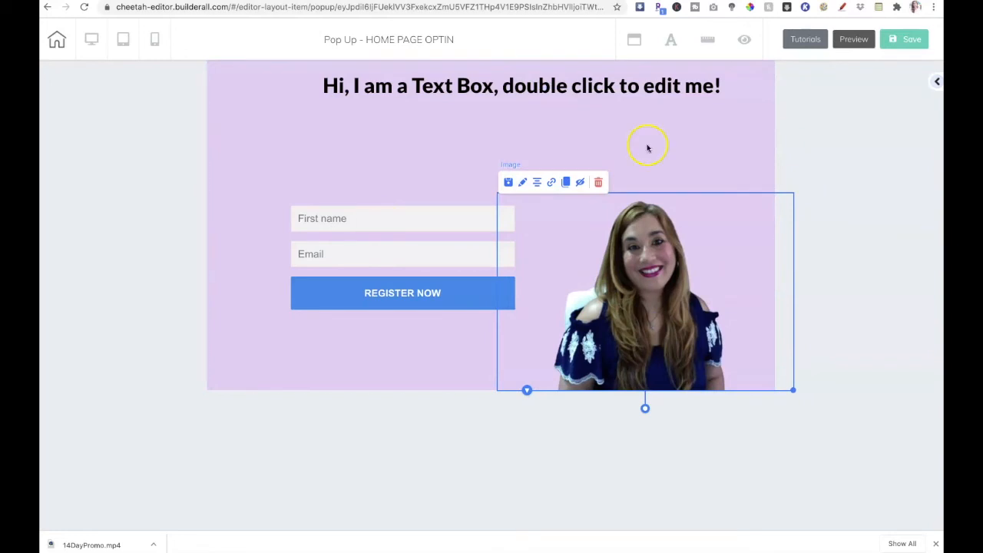
pyautogui.moveTo(364, 226); pyautogui.dragTo(439, 212)
pyautogui.click(312, 284)
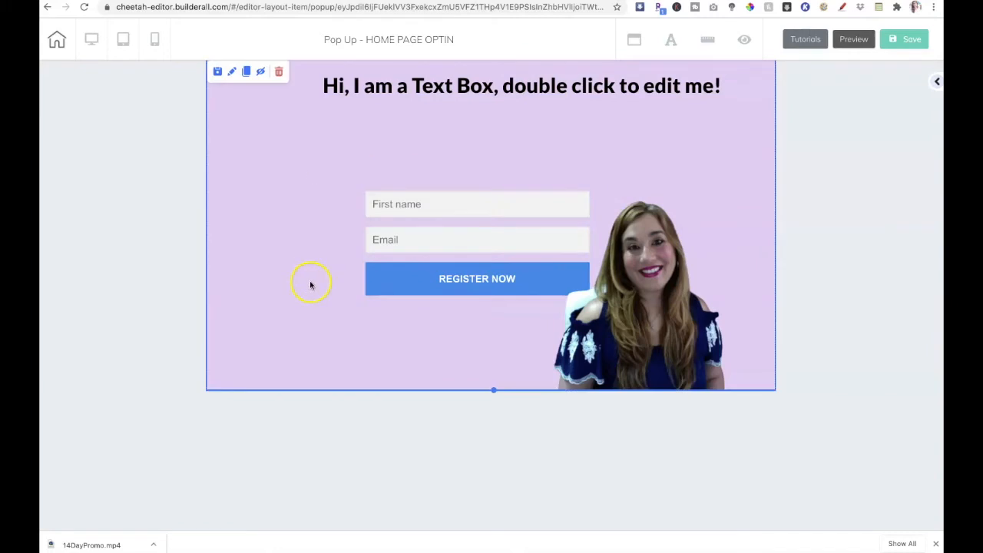
# Step: Shift the heading left and change its text to "Enter Your Name and BEST Email To Download My Free Report!"
pyautogui.moveTo(430, 84); pyautogui.dragTo(374, 99)
pyautogui.doubleClick(314, 102)
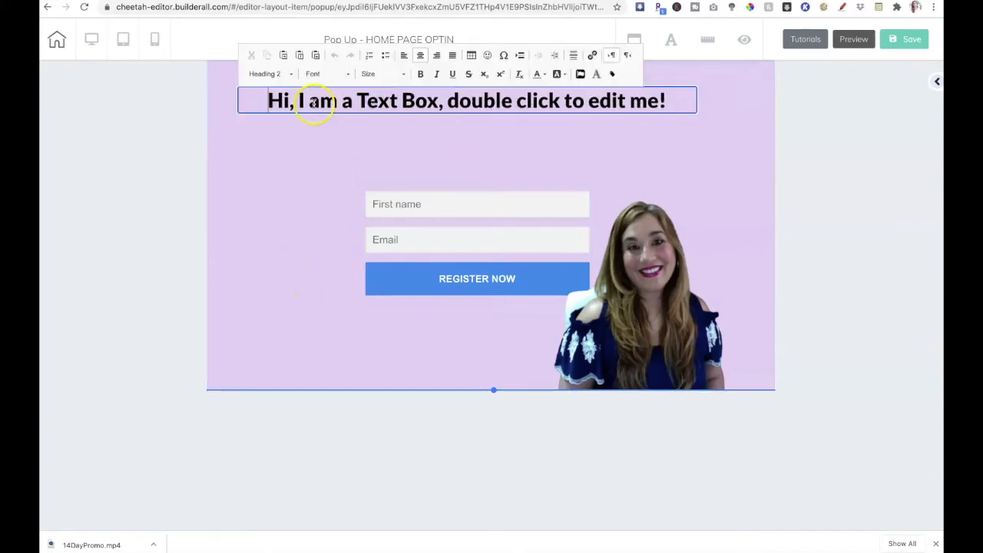
pyautogui.moveTo(667, 101); pyautogui.dragTo(264, 91)
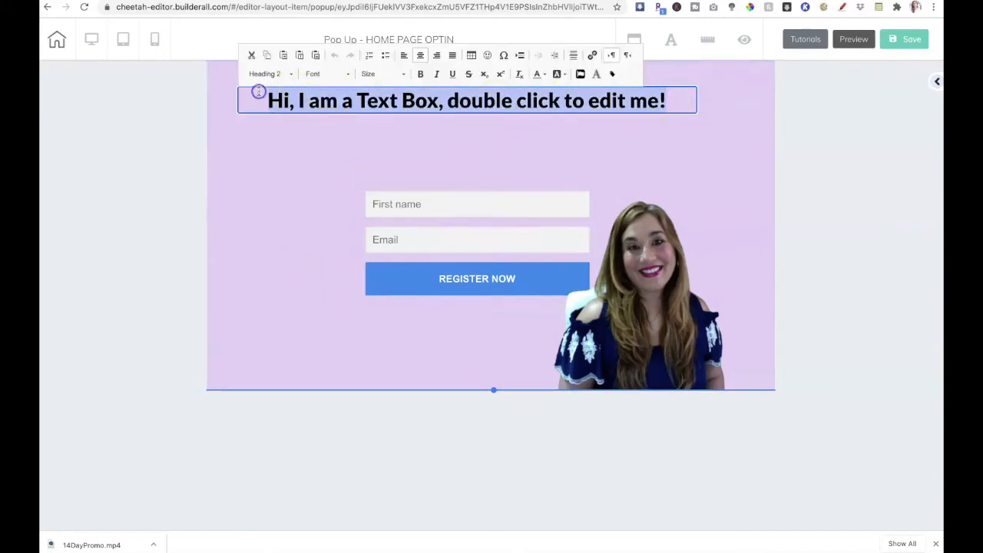
pyautogui.write('Enter Your ')
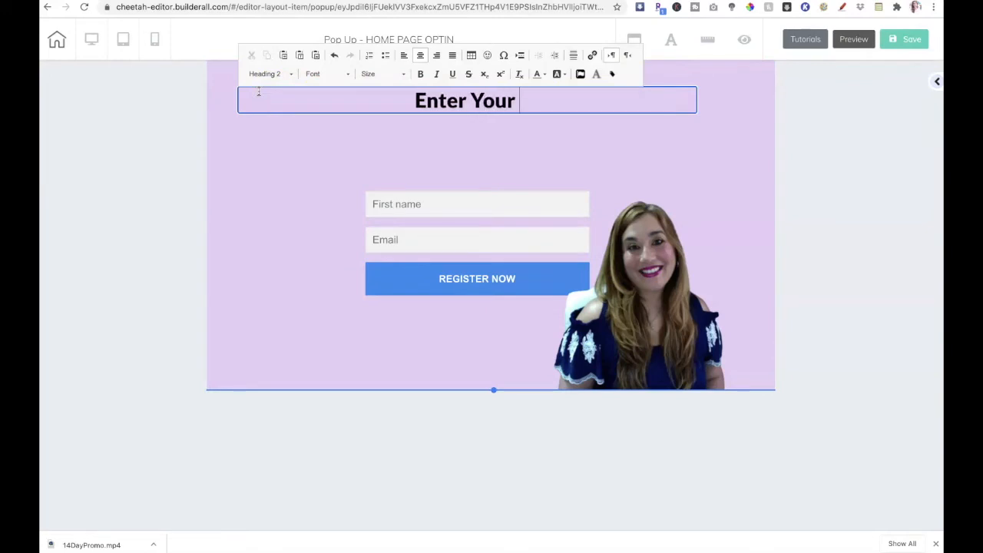
pyautogui.write('Name and BEST')
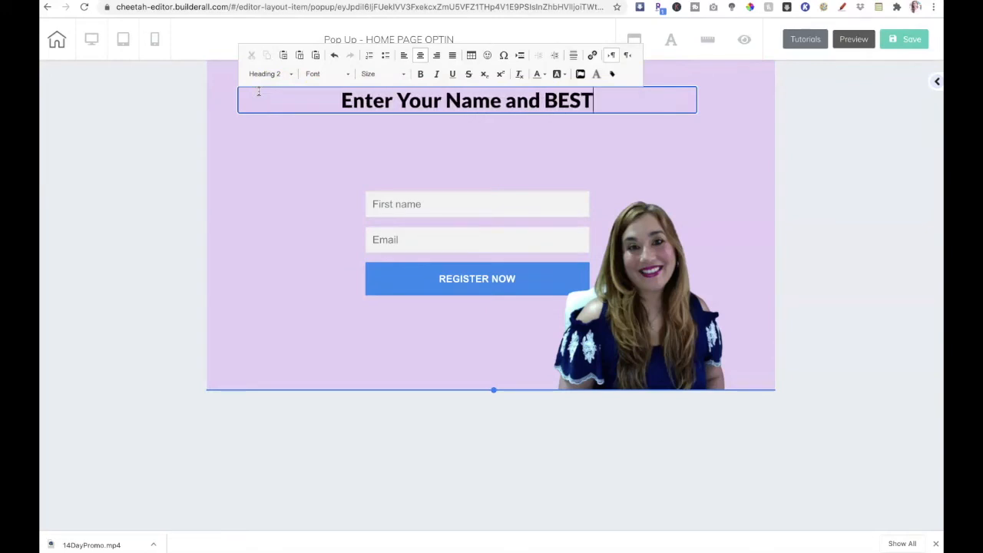
pyautogui.write(' Email To Downl')
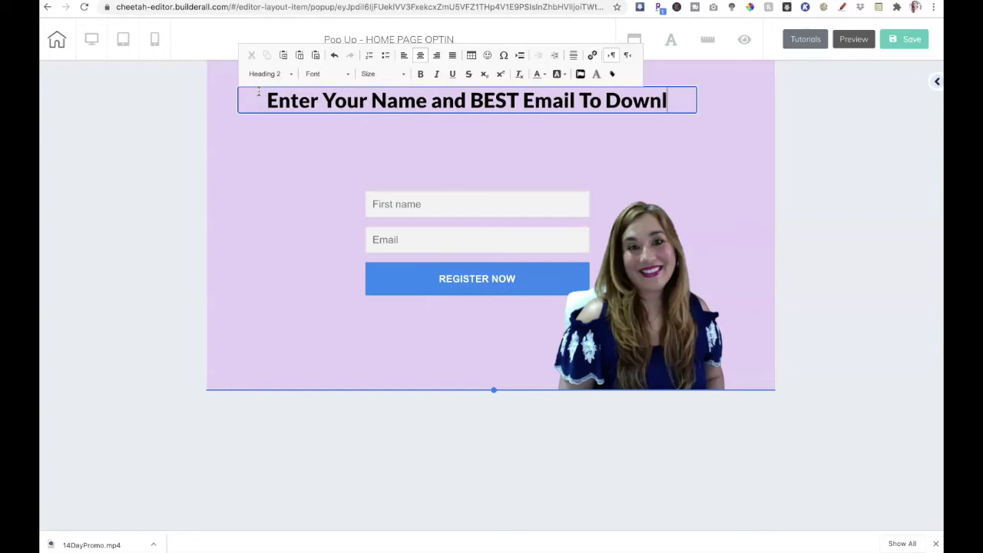
pyautogui.write('oad My Free Re')
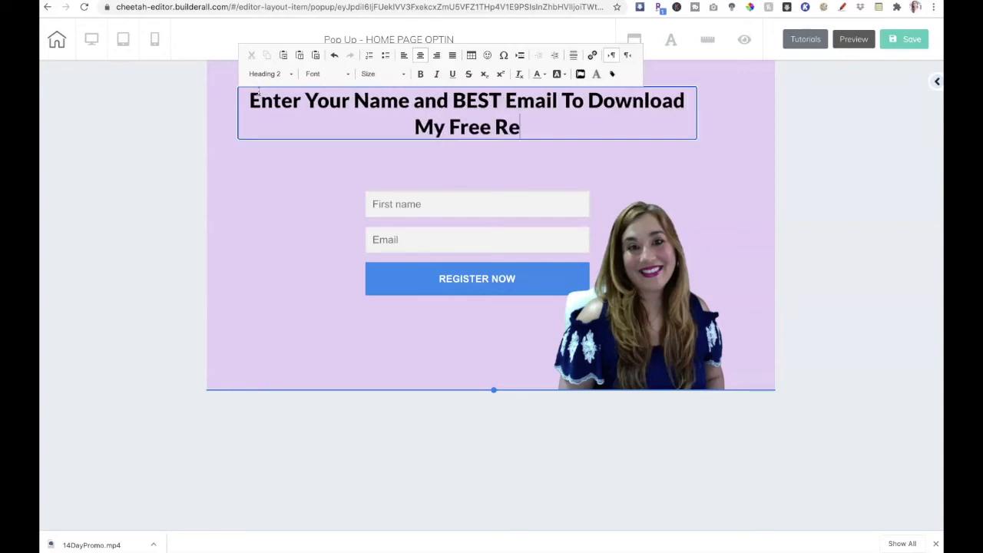
pyautogui.write('port!')
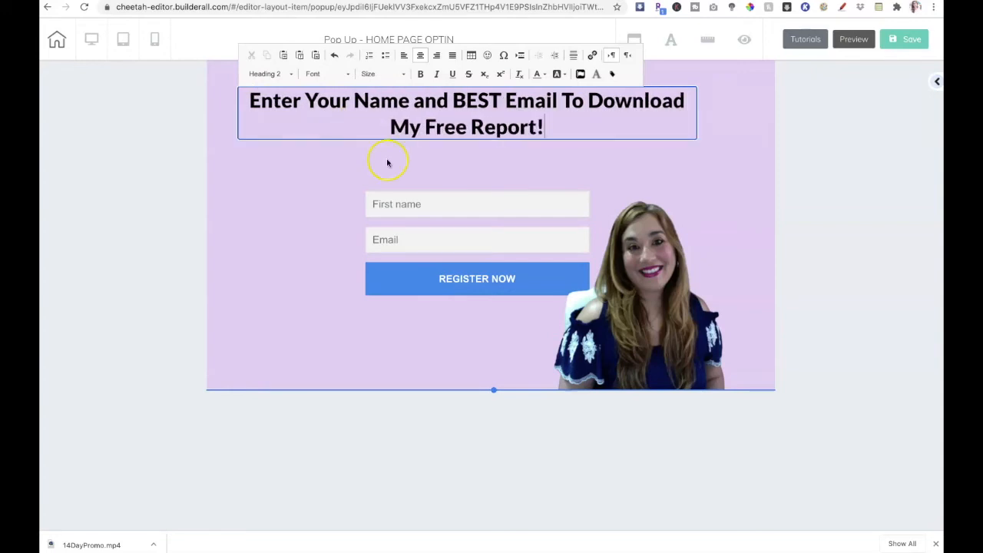
# Step: Move the opt-in form and portrait upward and shorten the panel to end at the portrait's base
pyautogui.click(755, 195)
pyautogui.moveTo(433, 213); pyautogui.dragTo(426, 179)
pyautogui.moveTo(526, 325); pyautogui.dragTo(521, 304)
pyautogui.moveTo(493, 388); pyautogui.dragTo(494, 370)
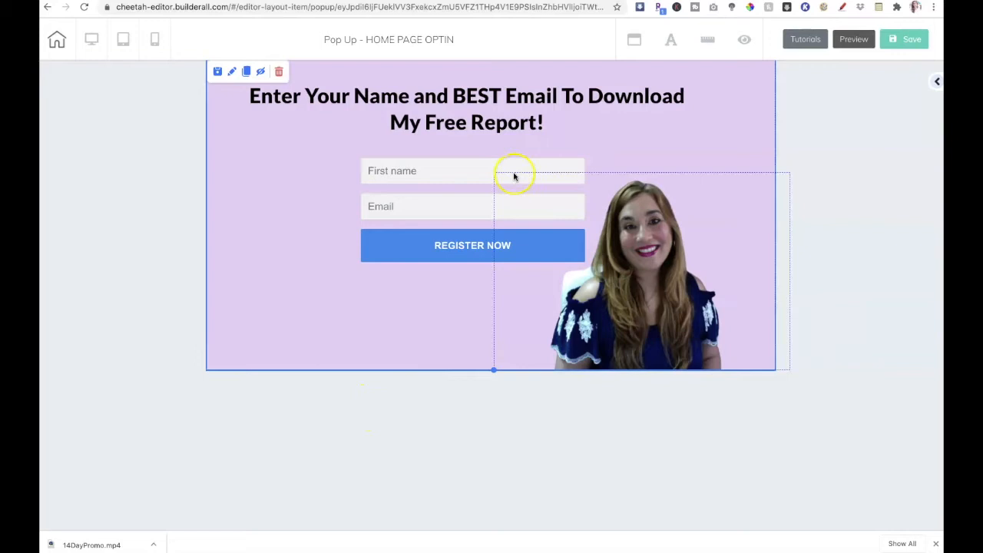
# Step: Link the opt-in form's "Subscribe pending" action to the Home page
pyautogui.click(454, 173)
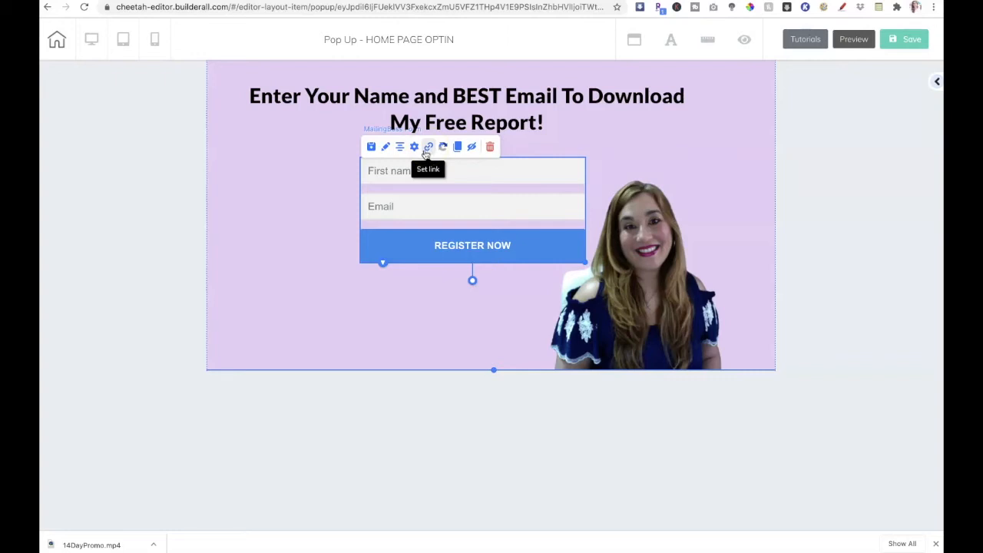
pyautogui.click(429, 146)
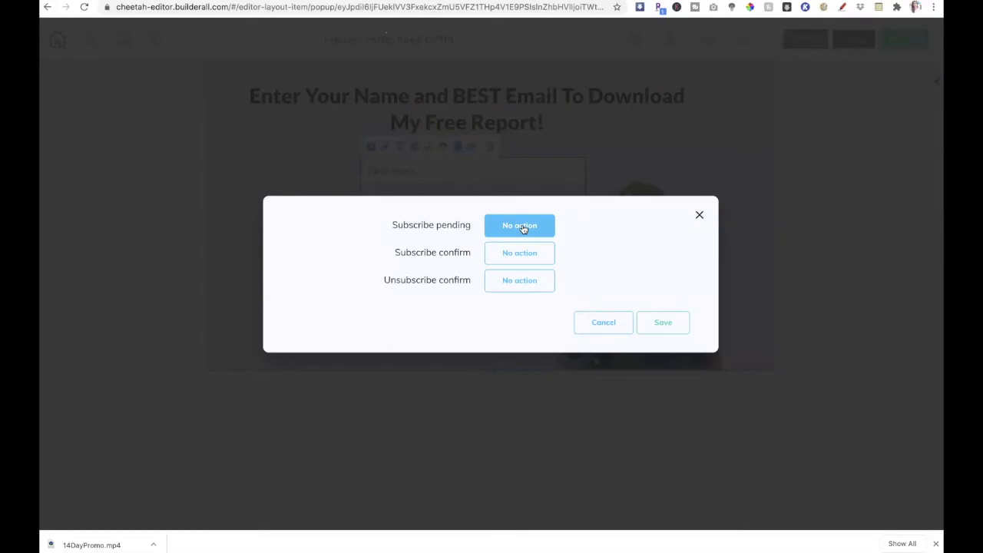
pyautogui.click(521, 227)
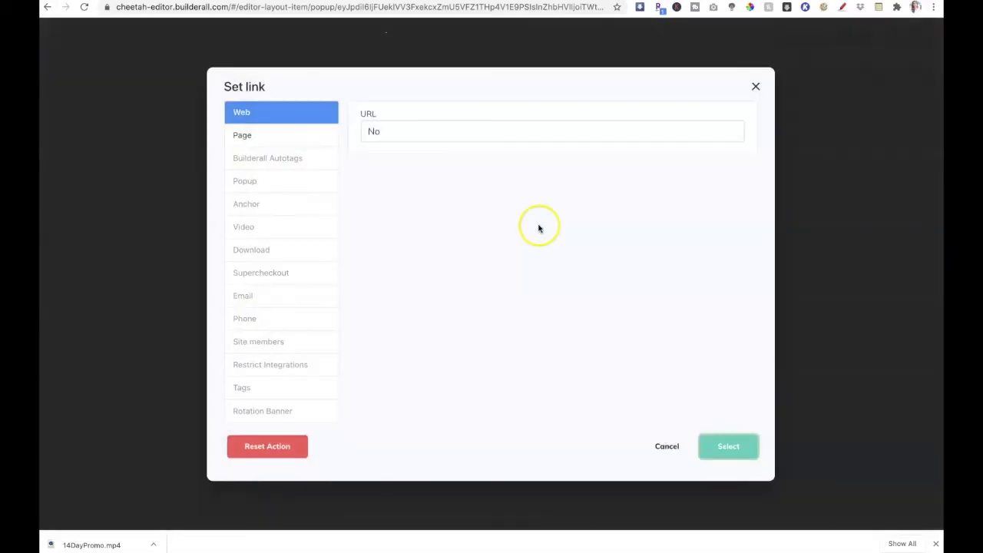
pyautogui.click(257, 139)
pyautogui.click(368, 119)
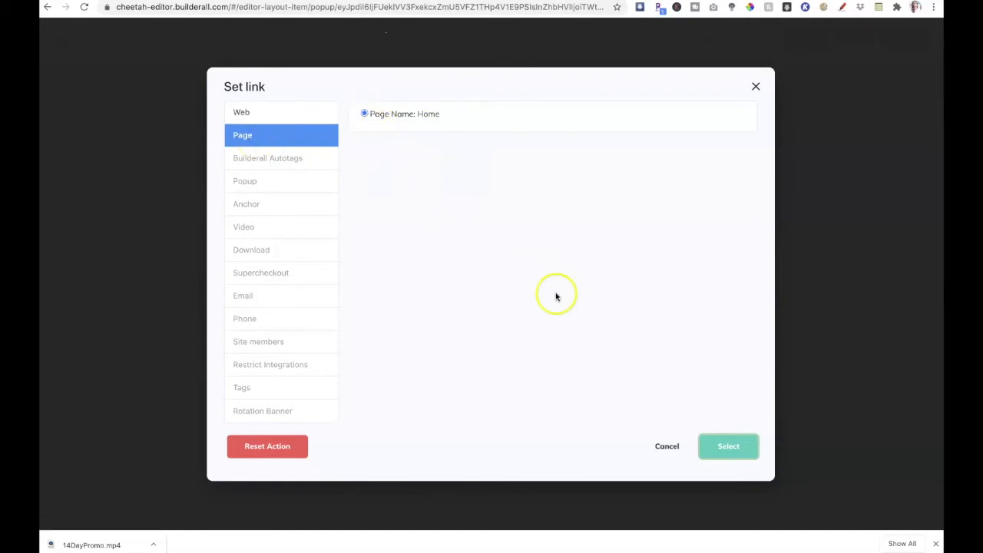
pyautogui.click(733, 452)
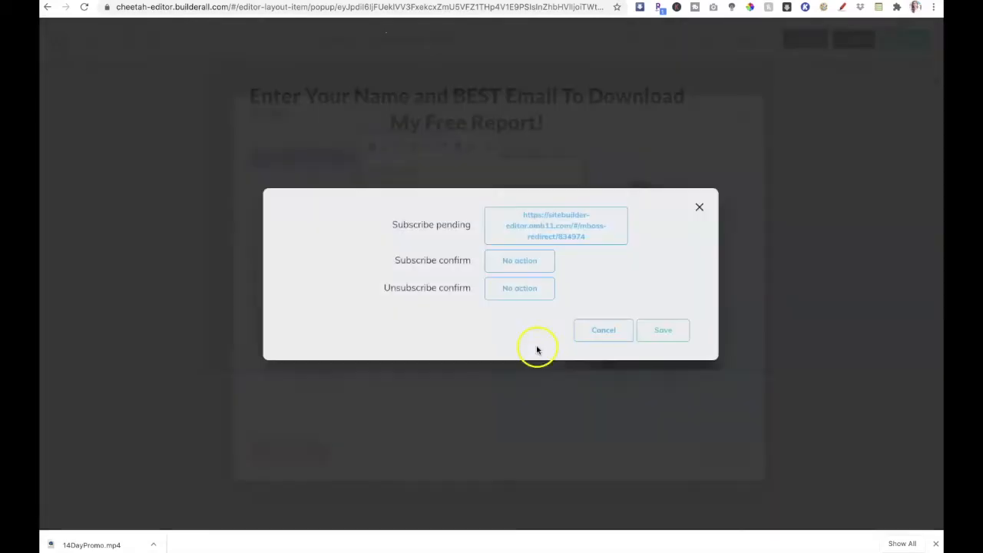
# Step: Link the form's "Subscribe confirm" action to the Home page, and save the form links and the pop-up
pyautogui.click(519, 262)
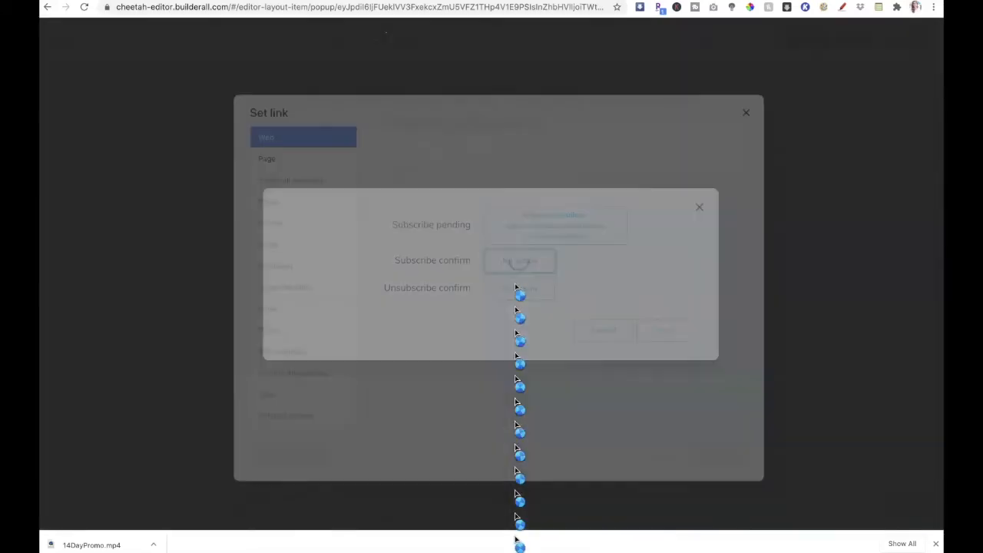
pyautogui.click(240, 136)
pyautogui.click(364, 115)
pyautogui.click(734, 452)
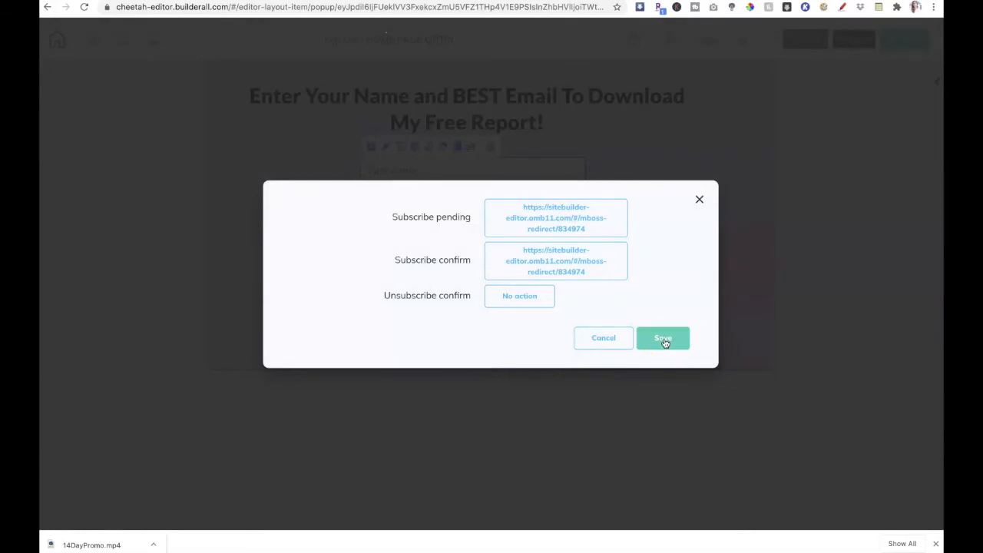
pyautogui.click(664, 339)
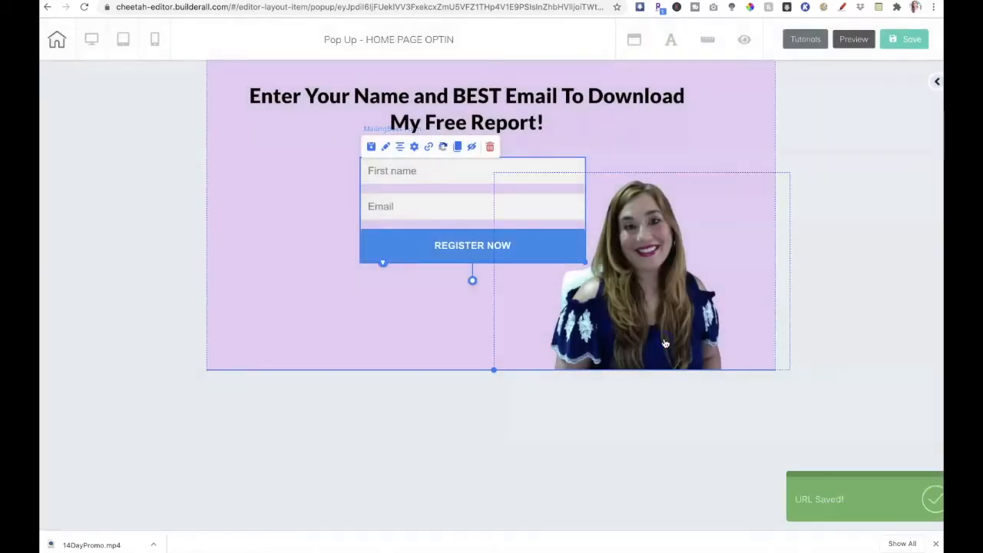
pyautogui.click(911, 43)
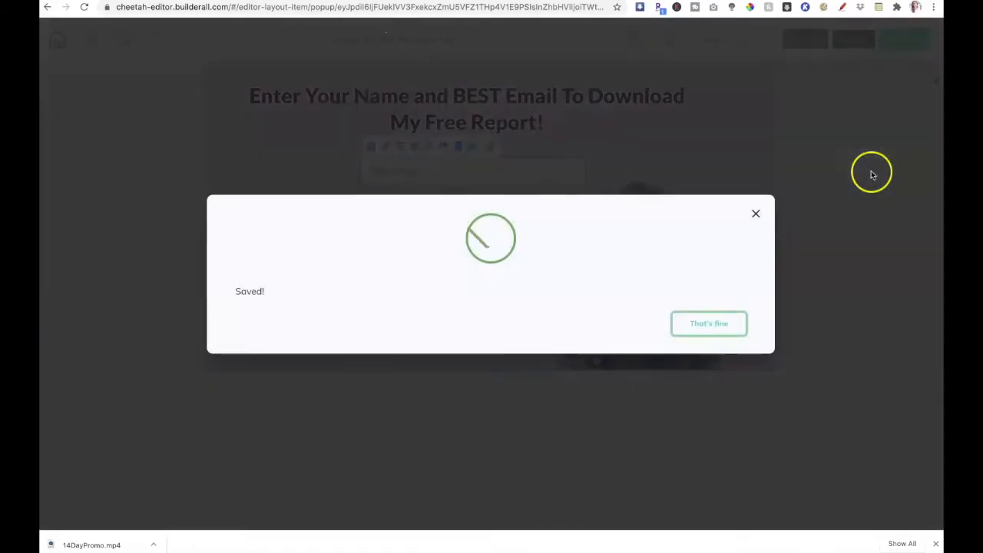
pyautogui.click(716, 329)
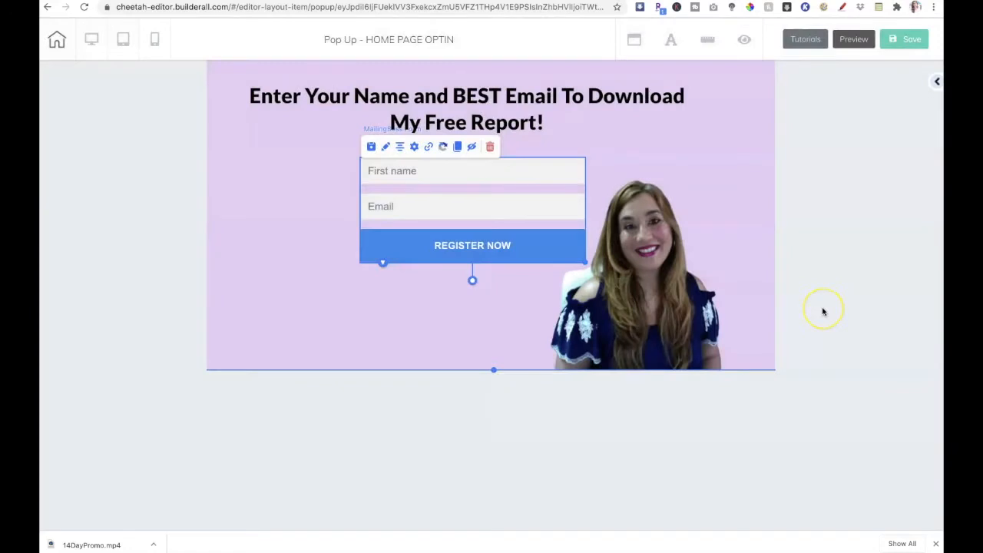
# Step: Move the heading up, narrow its box so "Download" wraps to the second line, and centre it horizontally in the pop-up
pyautogui.moveTo(527, 99)
pyautogui.mouseDown()
pyautogui.moveTo(523, 84)
pyautogui.moveTo(540, 91)
pyautogui.mouseUp()
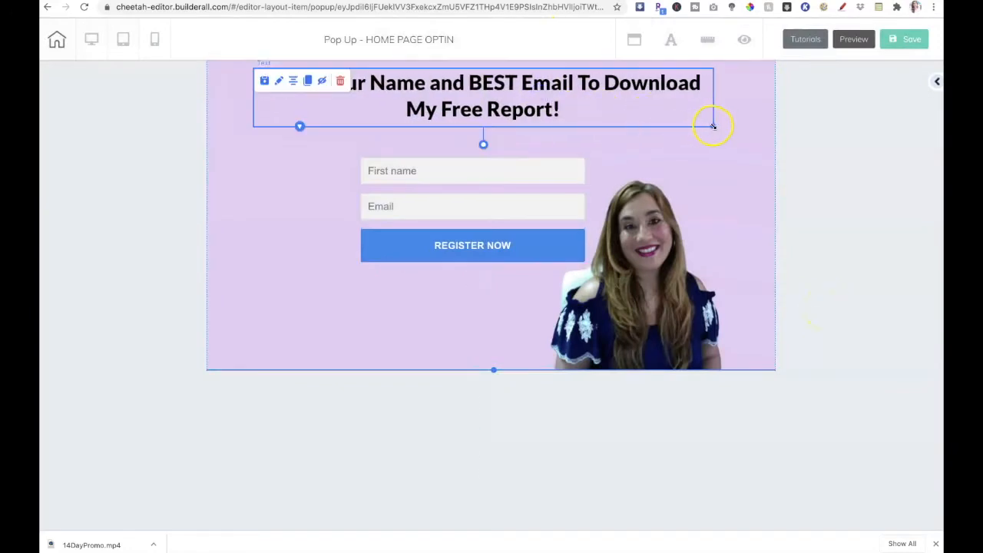
pyautogui.moveTo(713, 126); pyautogui.dragTo(667, 120)
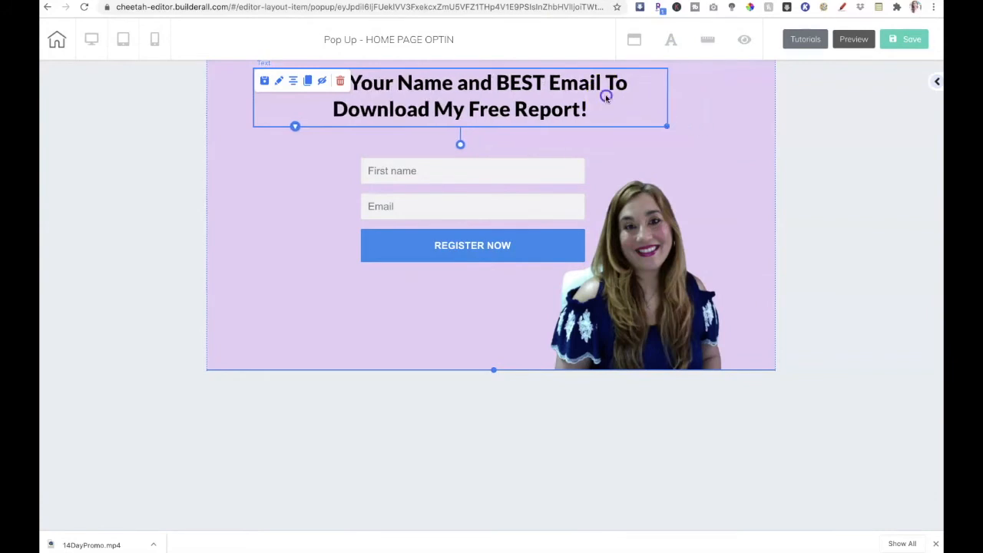
pyautogui.moveTo(607, 96); pyautogui.dragTo(626, 95)
pyautogui.click(312, 81)
# Step: Save and exit the HOME PAGE OPTIN pop-up, and open the site's HOME page for editing
pyautogui.click(903, 39)
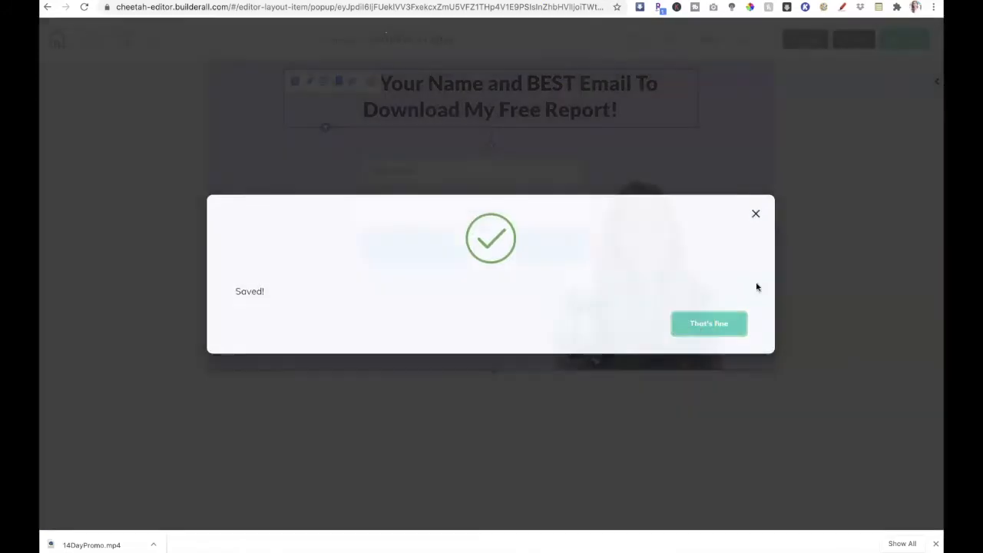
pyautogui.click(820, 159)
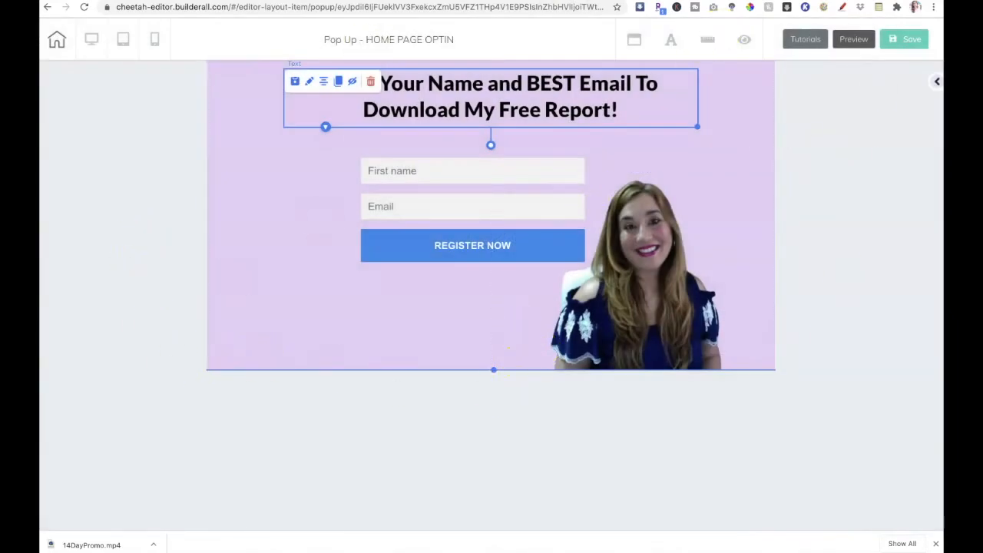
pyautogui.click(58, 42)
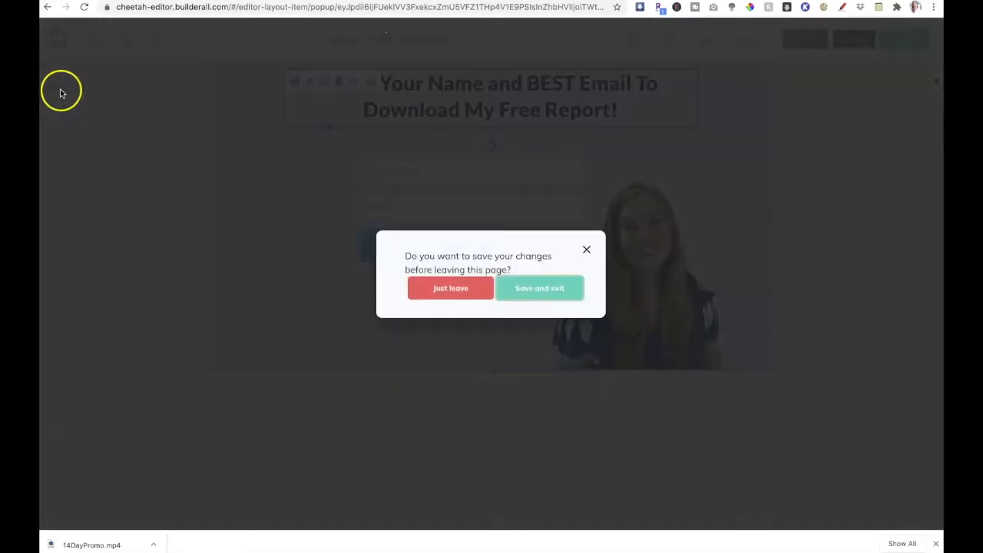
pyautogui.click(542, 292)
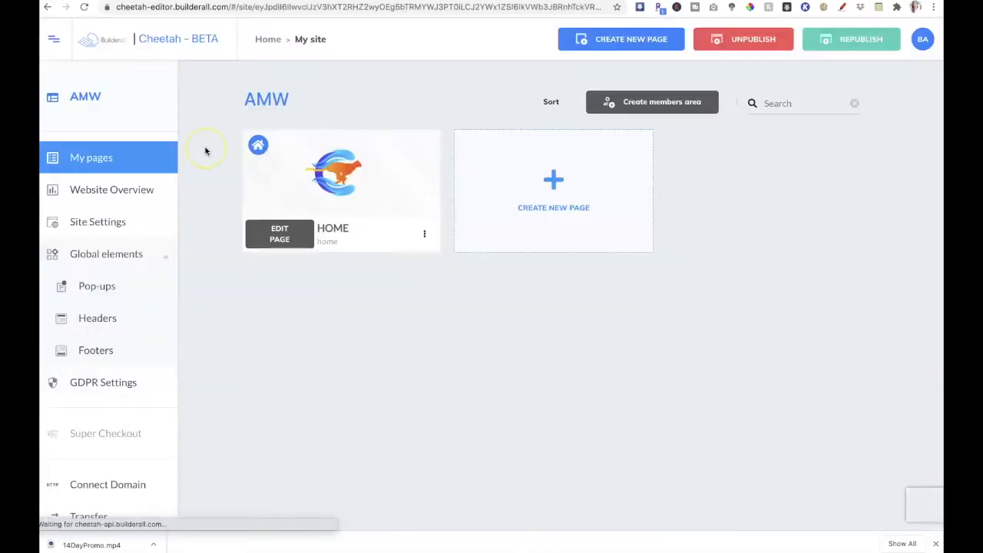
pyautogui.click(279, 236)
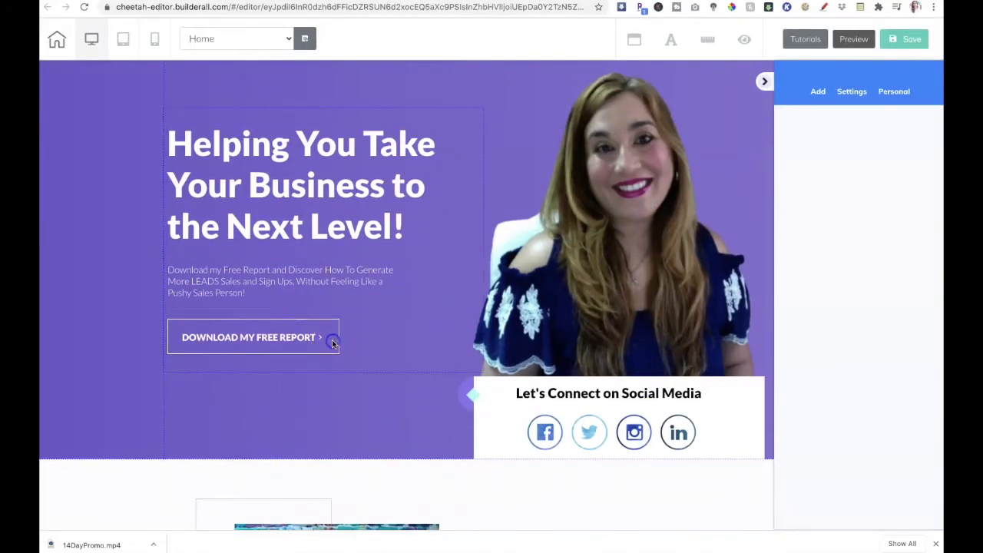
# Step: Link the Home page's "Download My Free Report" button to the HOME PAGE OPTIN pop-up
pyautogui.click(331, 342)
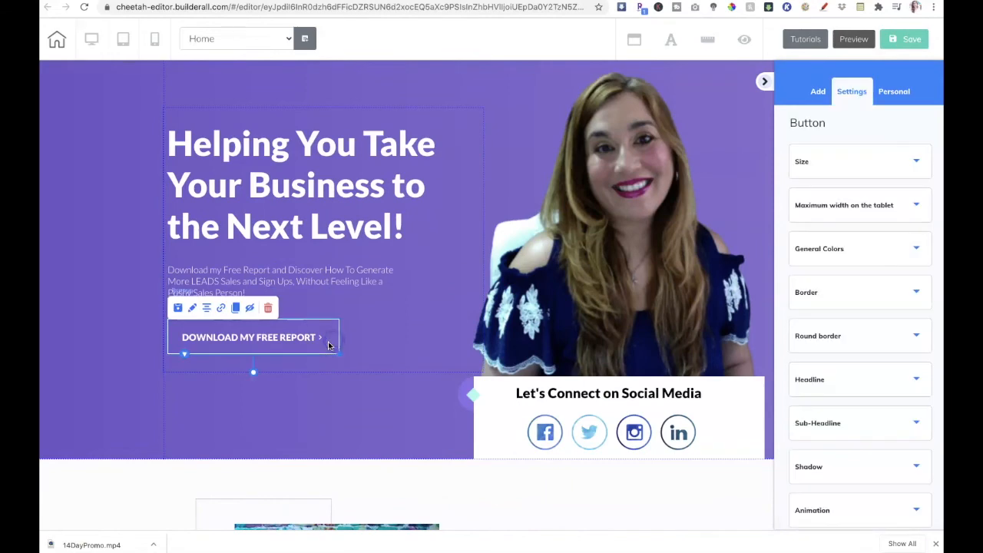
pyautogui.click(219, 309)
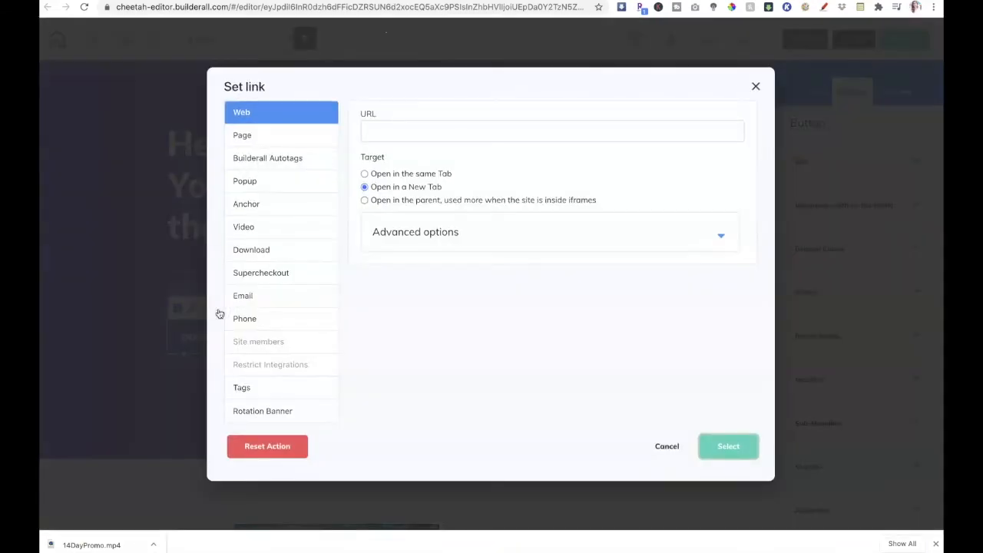
pyautogui.click(245, 182)
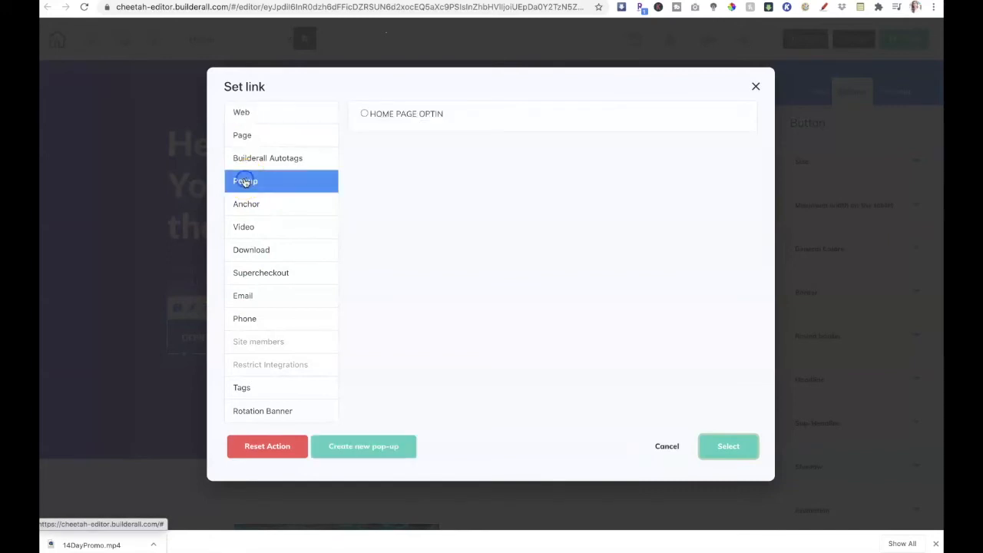
pyautogui.click(365, 114)
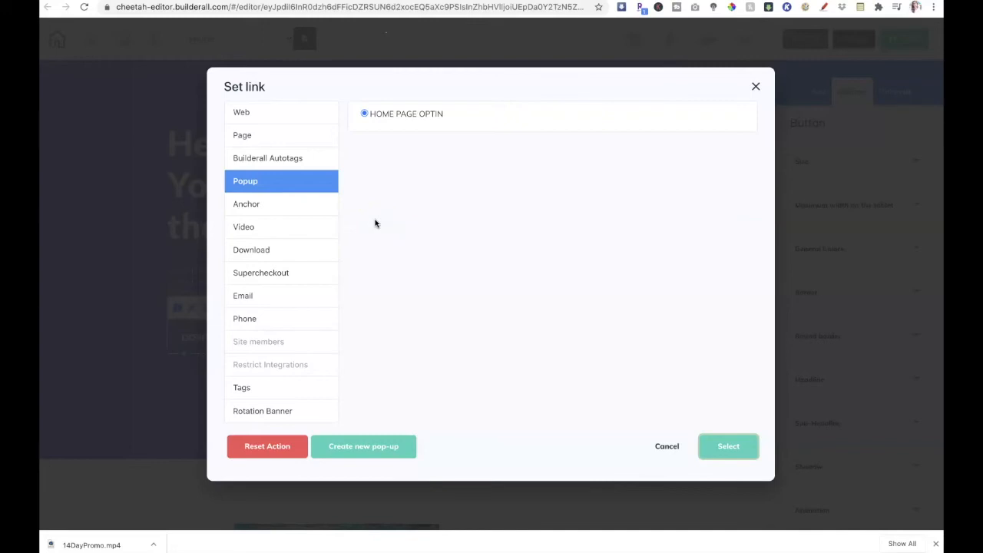
pyautogui.click(729, 449)
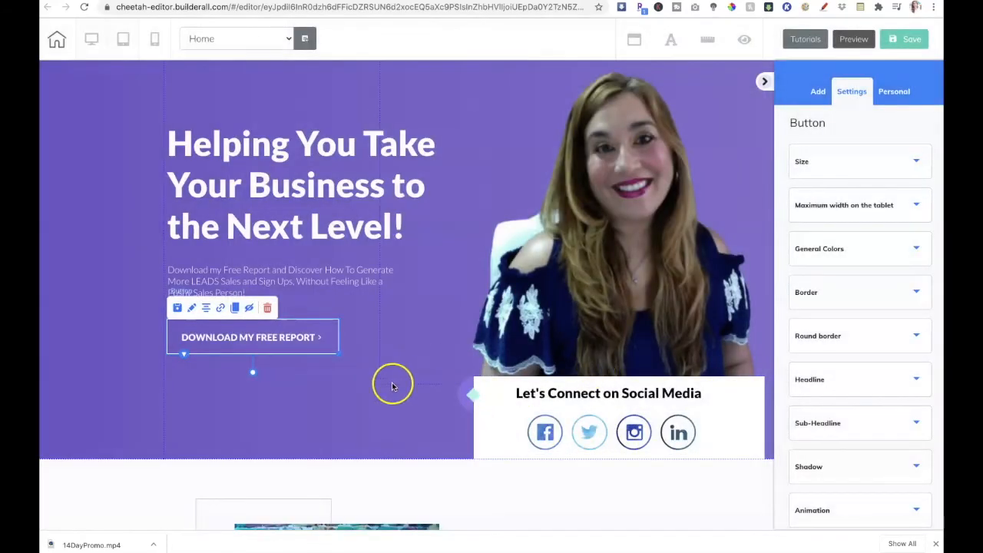
# Step: Save the Home page, publish the site, and save and exit the page editor
pyautogui.click(914, 39)
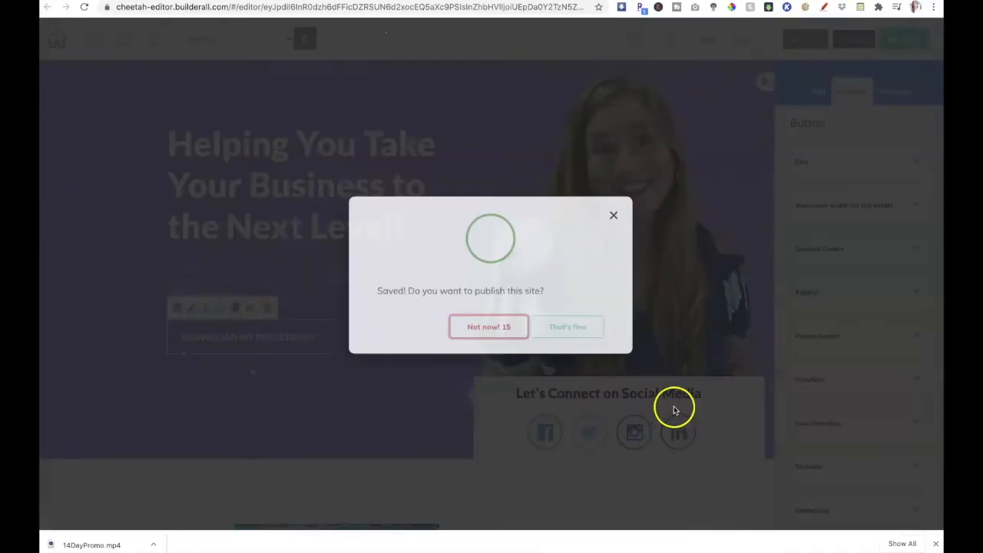
pyautogui.click(588, 324)
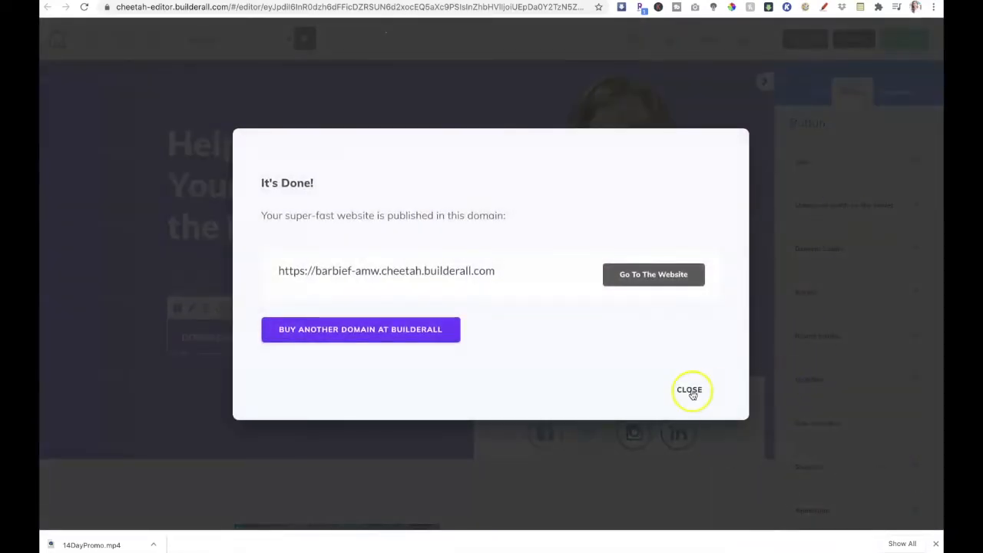
pyautogui.click(689, 390)
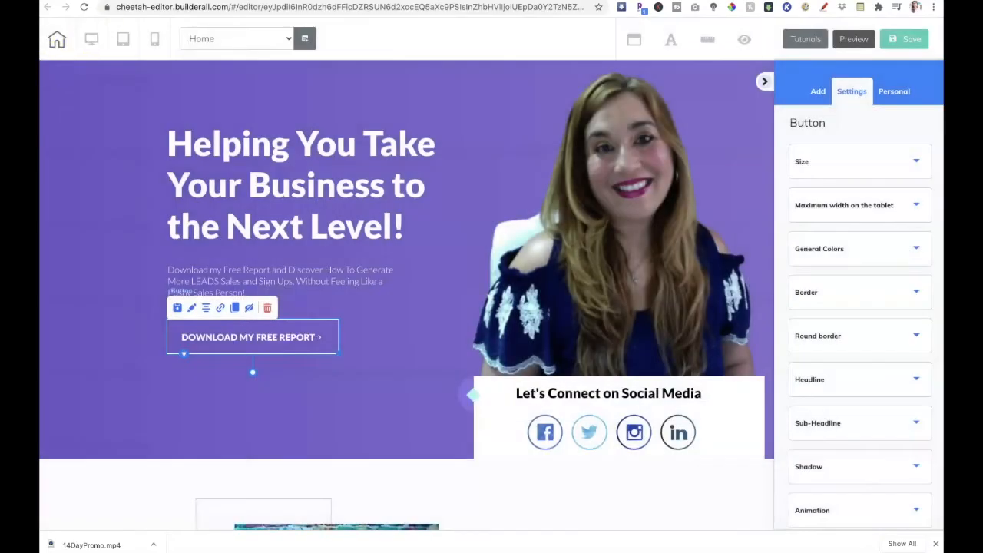
pyautogui.click(55, 43)
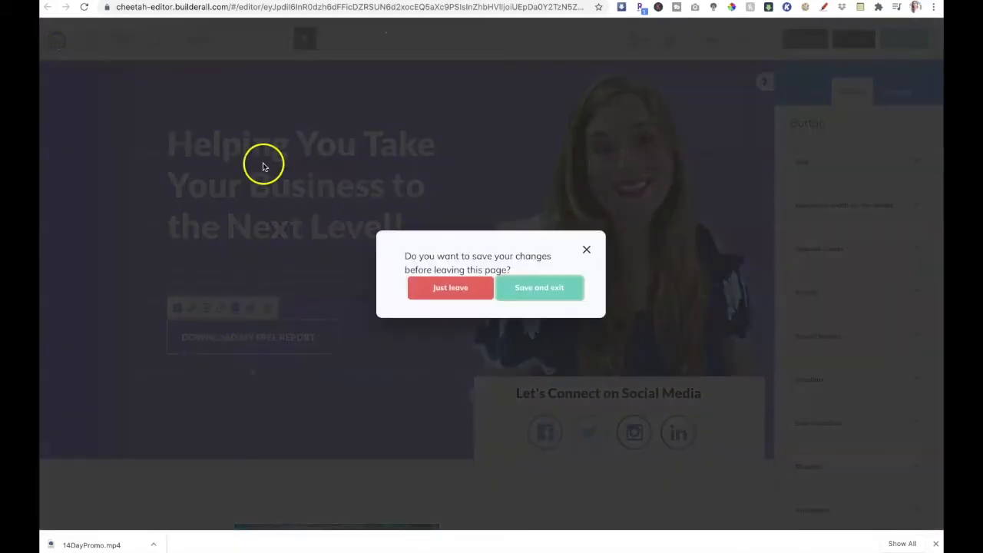
pyautogui.click(528, 287)
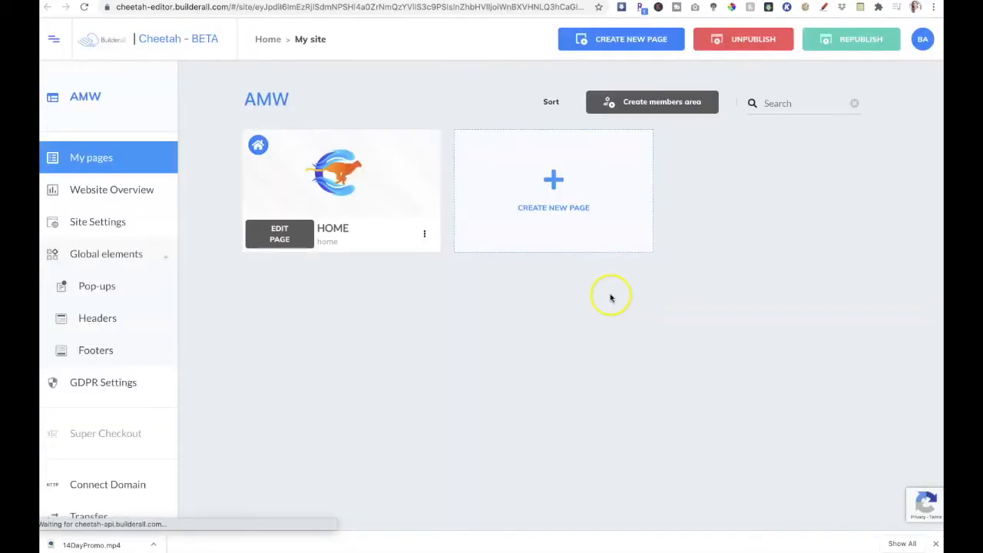
# Step: View the published Home page and check that its "Download My Free Report" button opens the opt-in pop-up, then close the pop-up
pyautogui.click(424, 233)
pyautogui.click(396, 289)
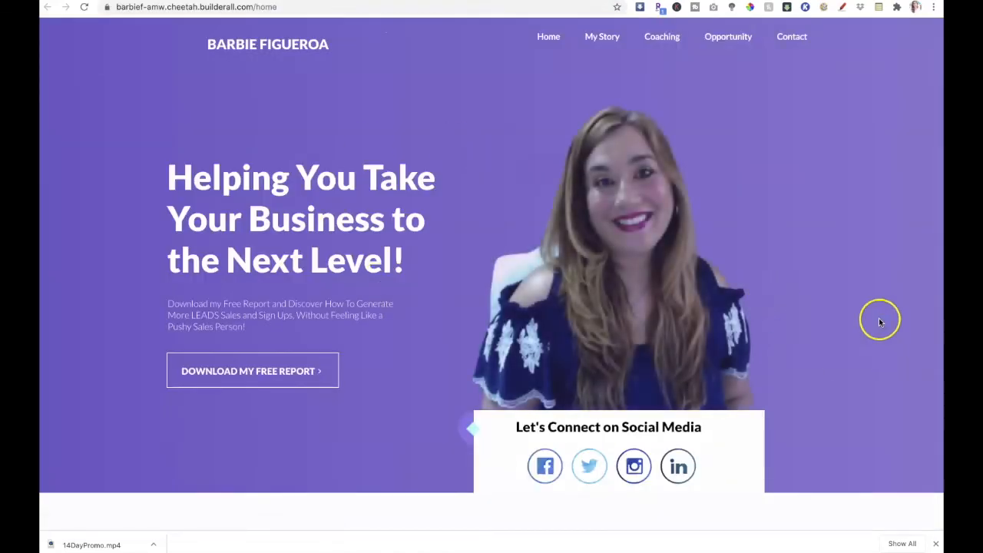
pyautogui.scroll(-4, 869, 304)
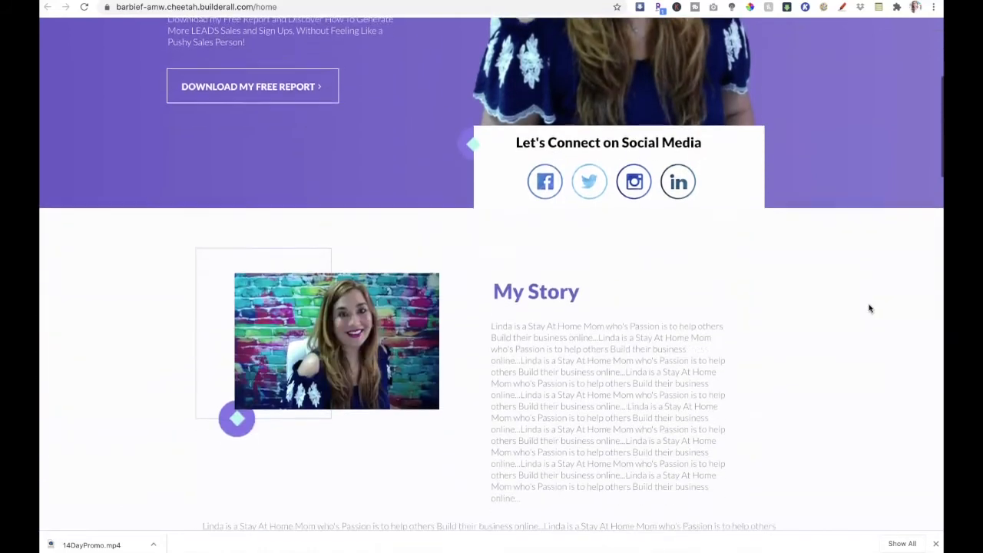
pyautogui.scroll(3, 869, 305)
pyautogui.scroll(1, 869, 308)
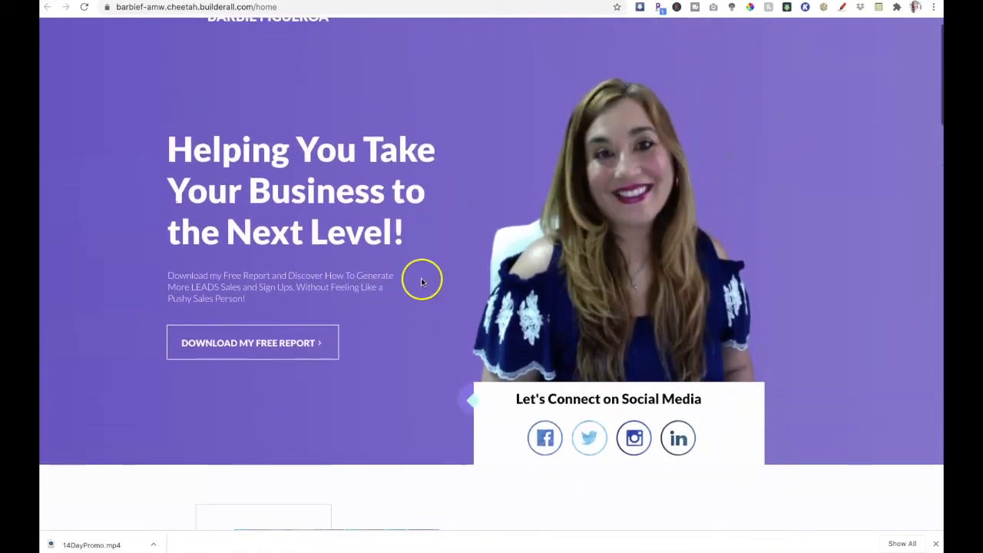
pyautogui.click(288, 347)
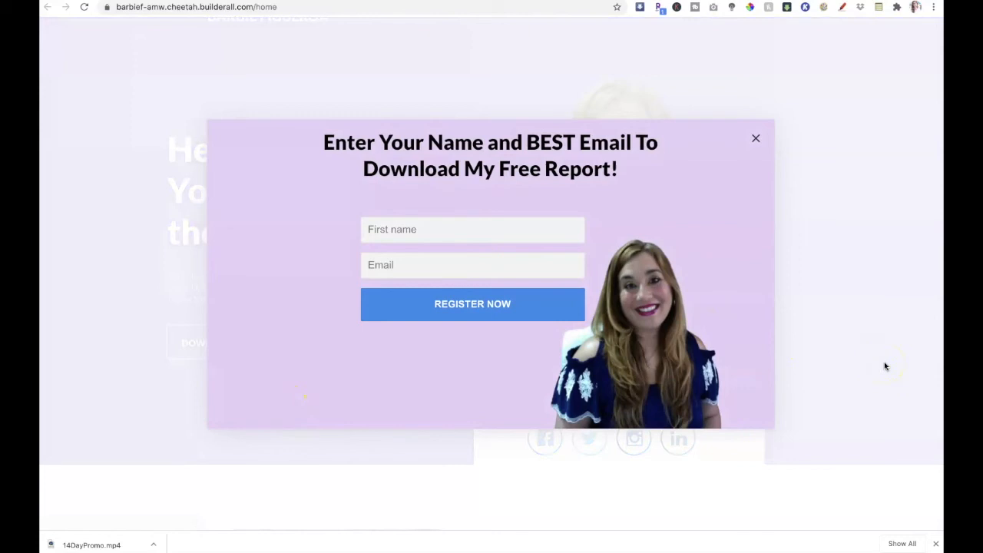
pyautogui.click(629, 373)
pyautogui.click(754, 141)
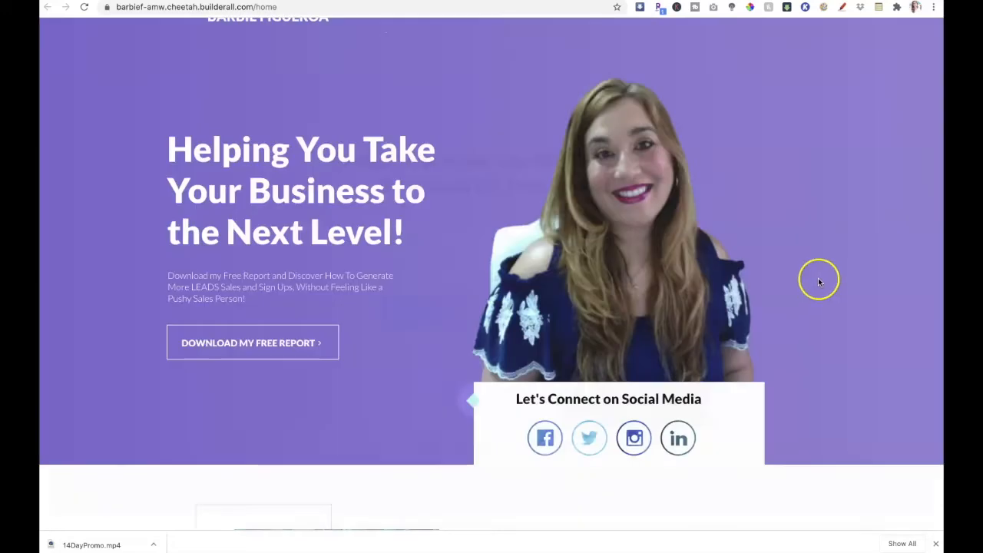
pyautogui.scroll(1, 820, 284)
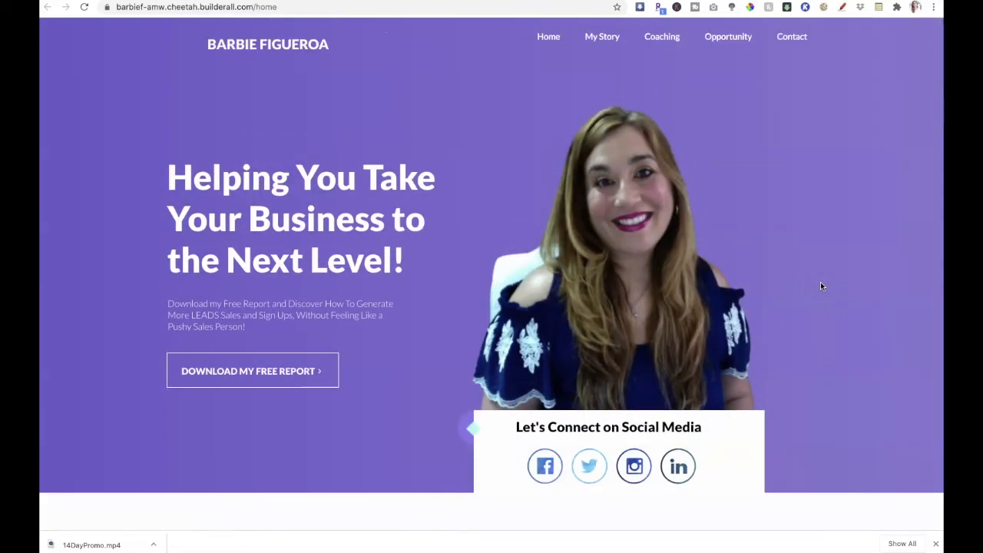
pyautogui.scroll(-1, 821, 286)
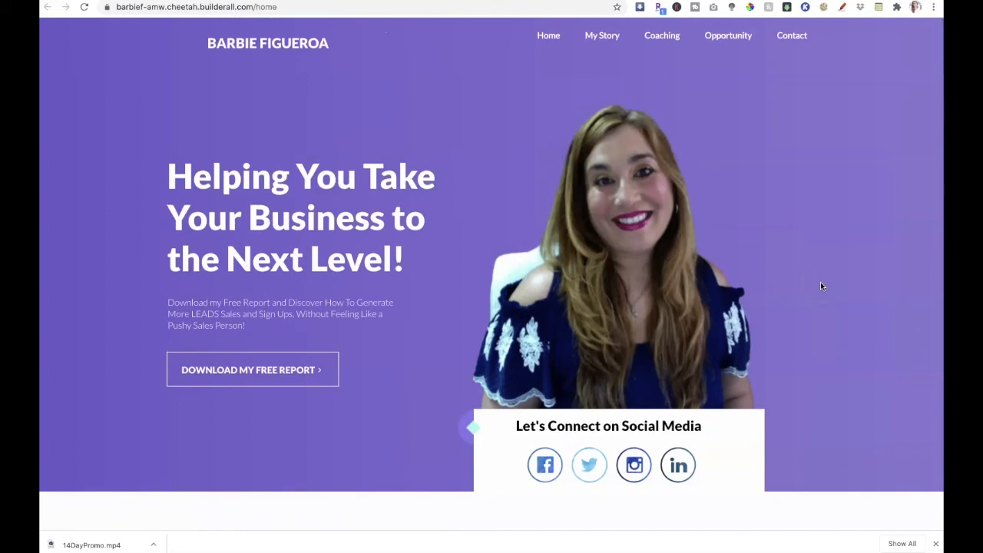